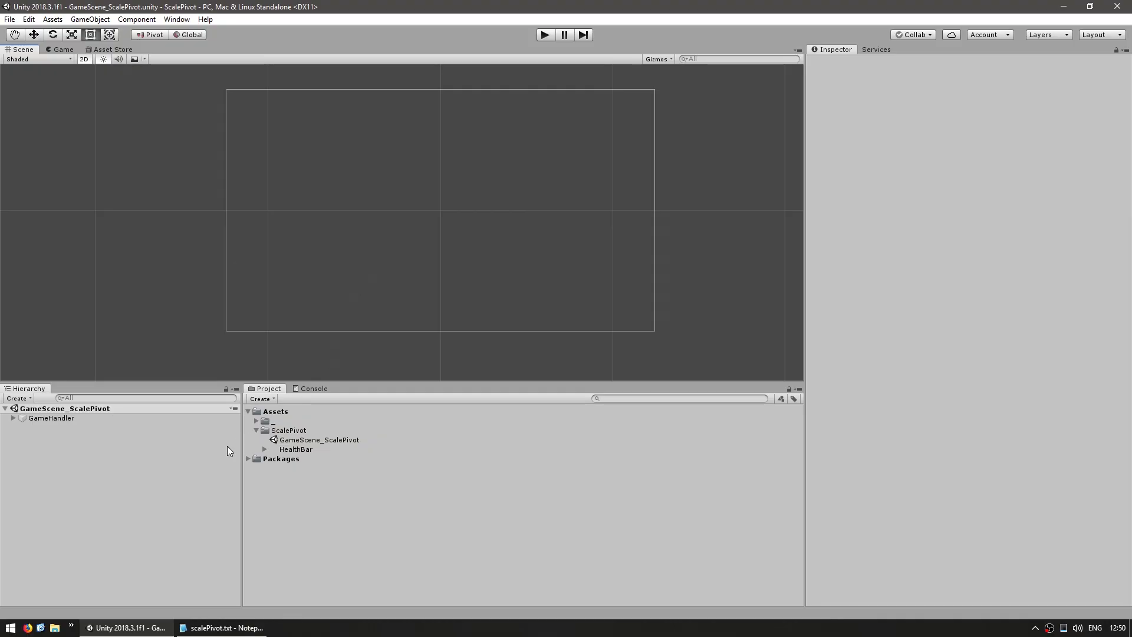
Step: Create an empty object with a Sprite Renderer that shows the HealthBar sprite as a red bar
{"action": "right_click", "coordinate": [92, 518]}
{"action": "left_click", "coordinate": [154, 408]}
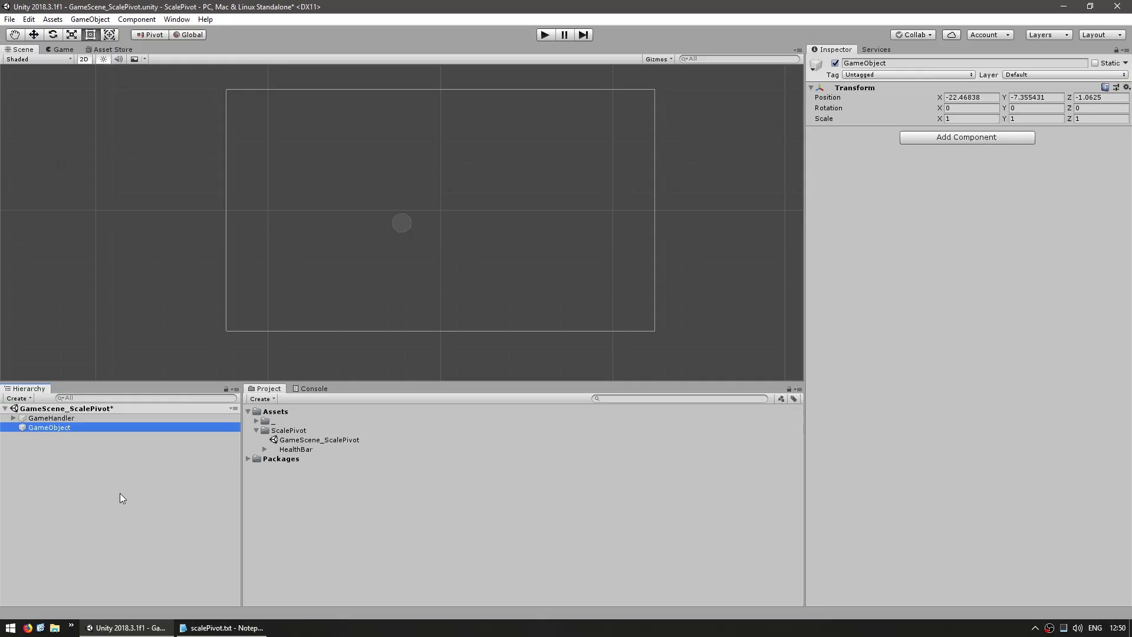
{"action": "left_click", "coordinate": [922, 139]}
{"action": "type", "text": "sprite renderer"}
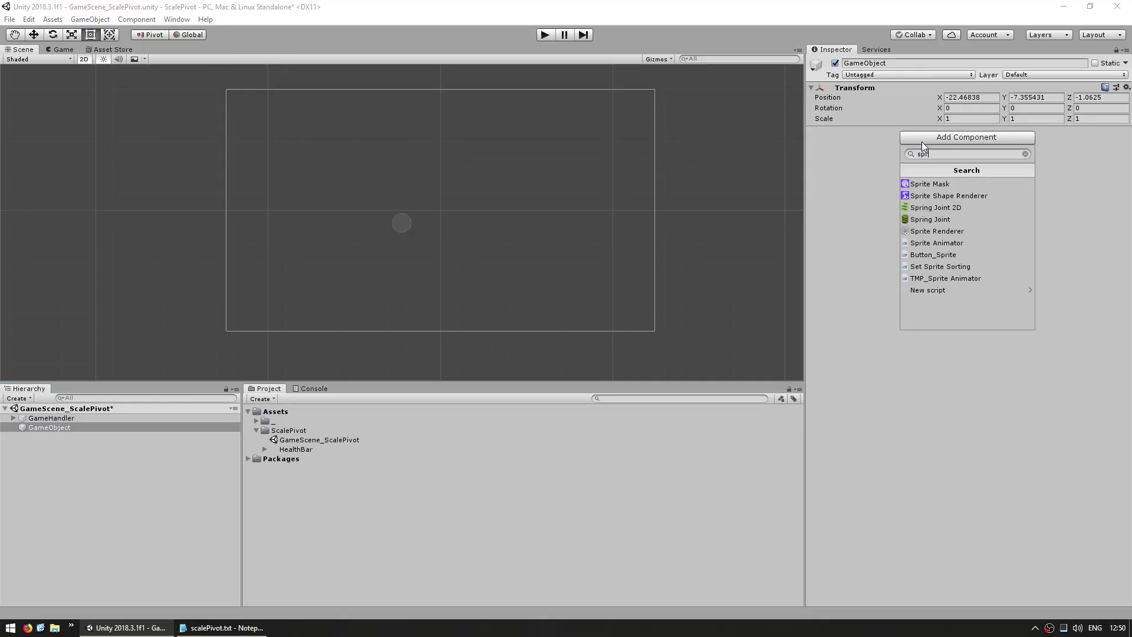
{"action": "key", "text": "Return"}
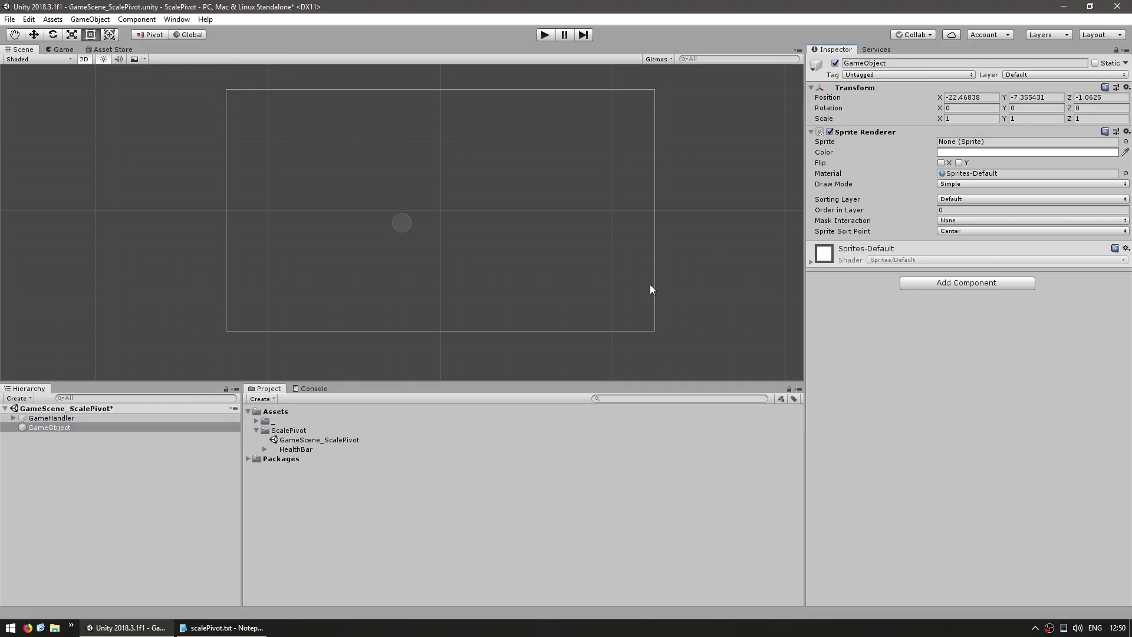
{"action": "left_click_drag", "start_coordinate": [298, 449], "coordinate": [1031, 149]}
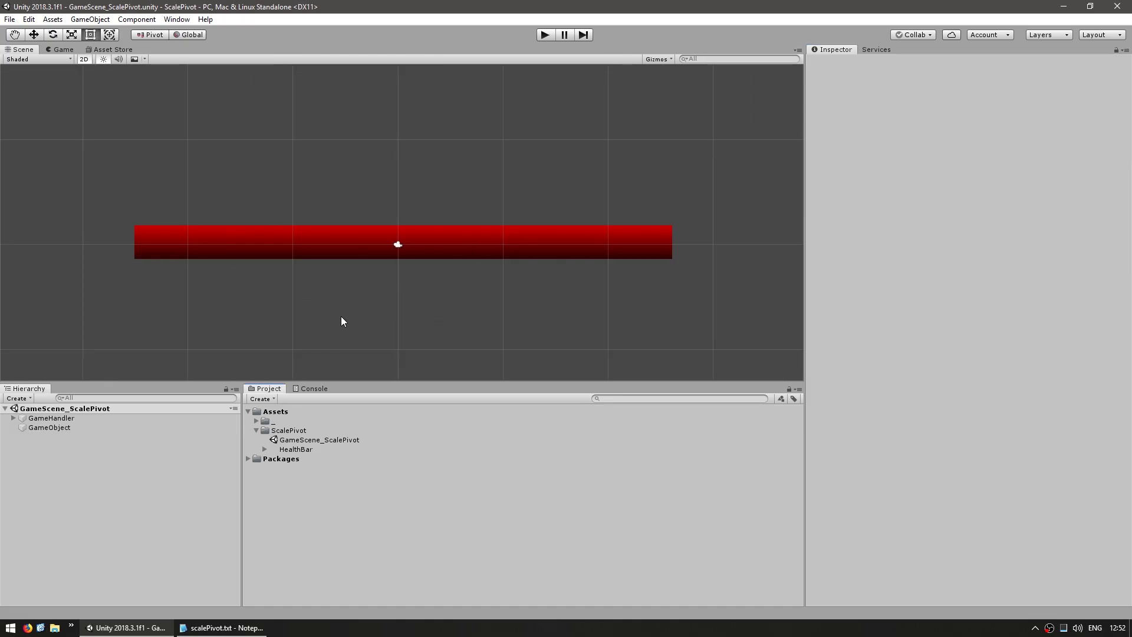
Step: Select the red bar and scrub its Scale X down to 0.59
{"action": "left_click", "coordinate": [478, 254]}
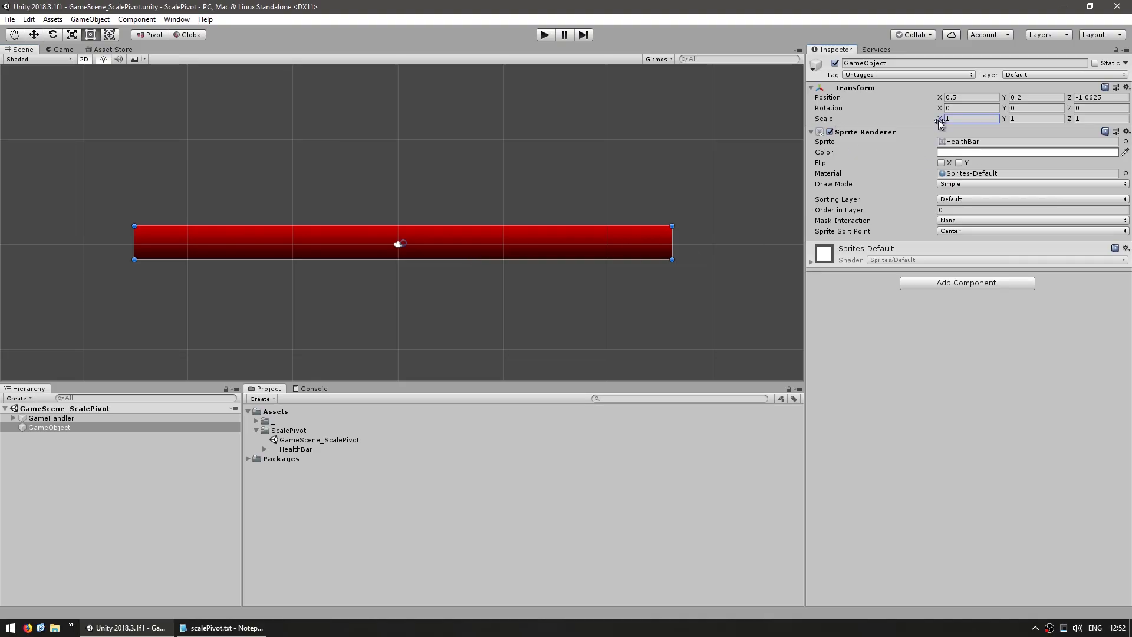
{"action": "mouse_move", "coordinate": [939, 119]}
{"action": "left_mouse_down"}
{"action": "mouse_move", "coordinate": [922, 120]}
{"action": "mouse_move", "coordinate": [947, 119]}
{"action": "left_mouse_up"}
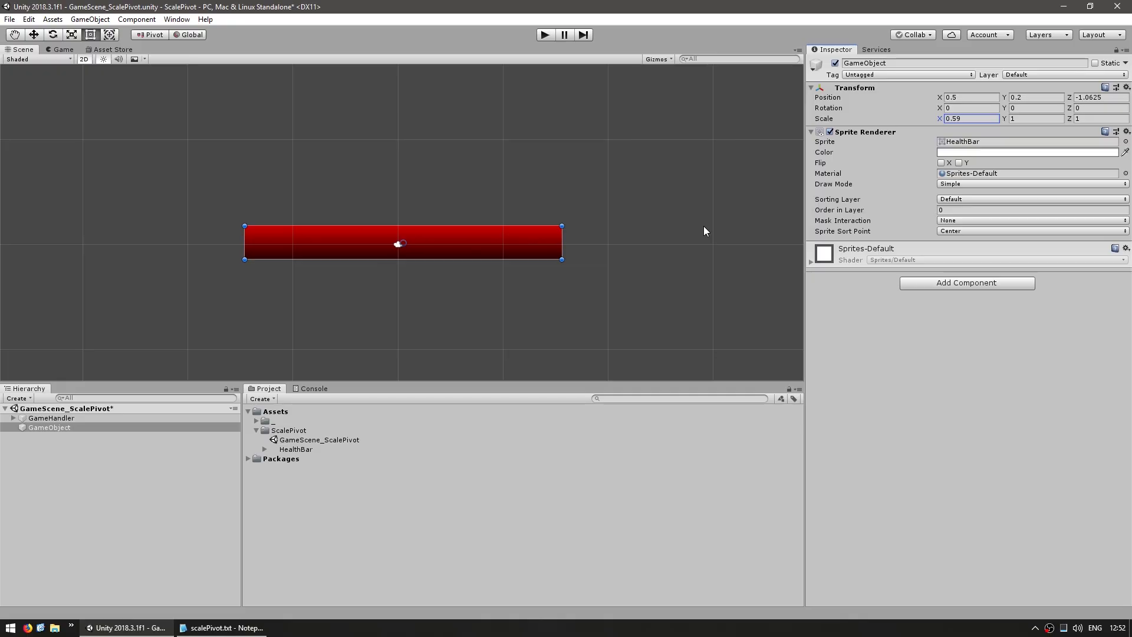
Step: Set the HealthBar sprite's pivot to Left, apply it, and reselect the bar in the scene
{"action": "left_click", "coordinate": [293, 450]}
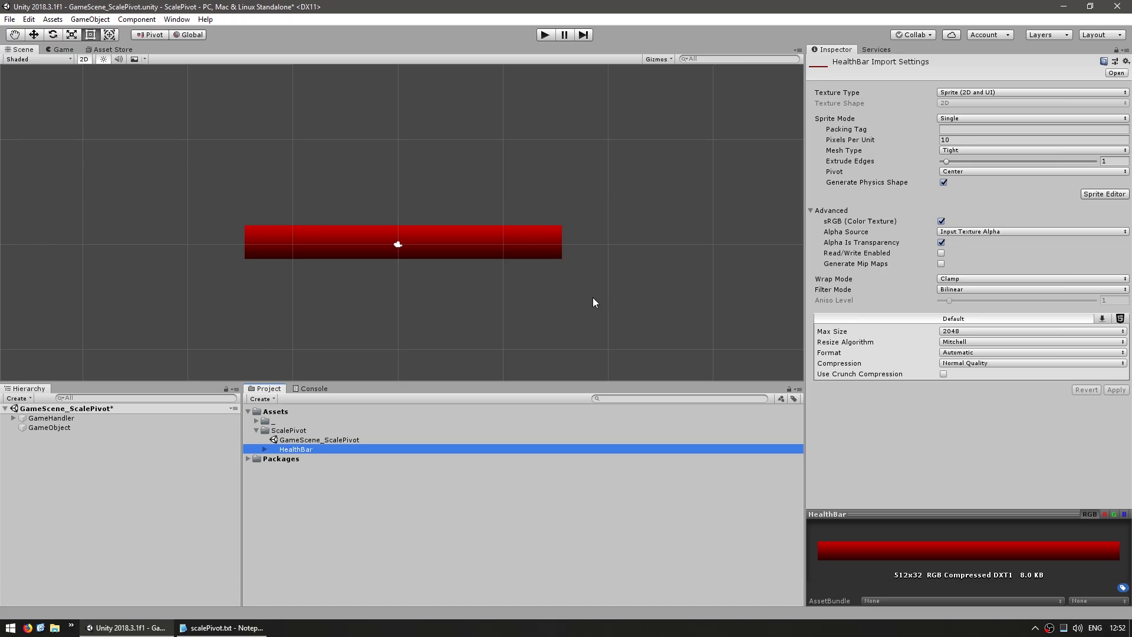
{"action": "left_click", "coordinate": [899, 171]}
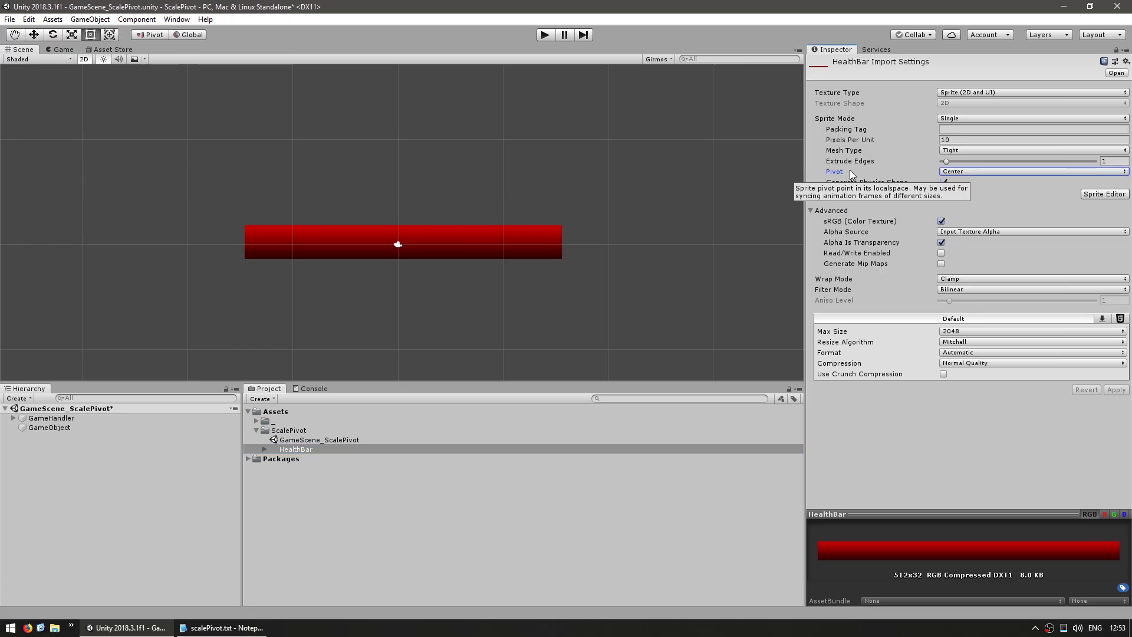
{"action": "left_click", "coordinate": [963, 172]}
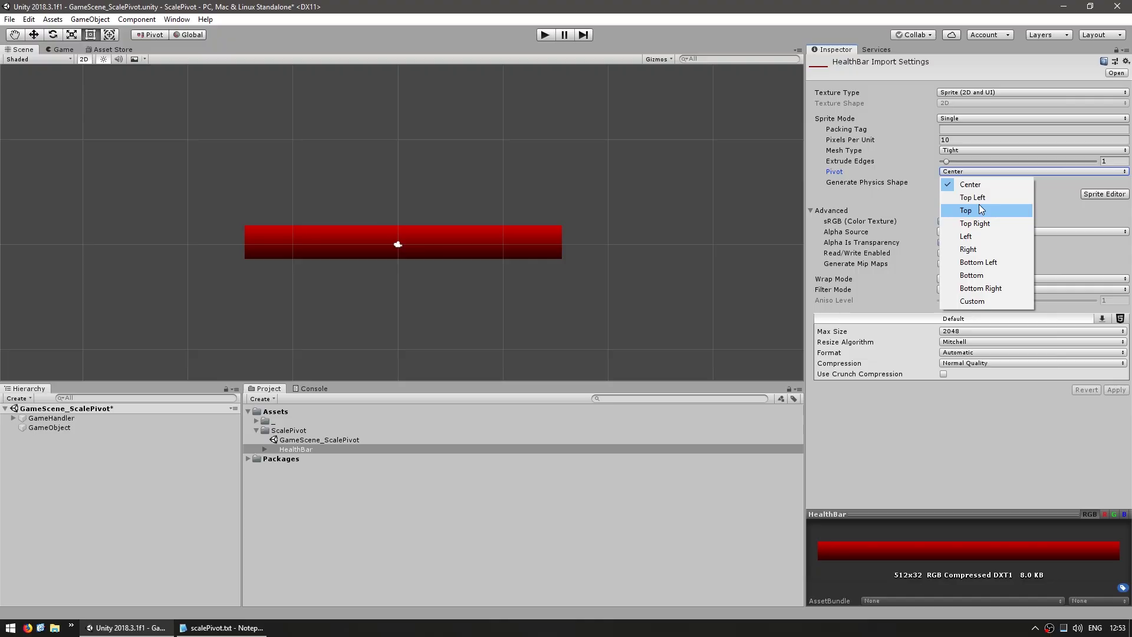
{"action": "left_click", "coordinate": [977, 235]}
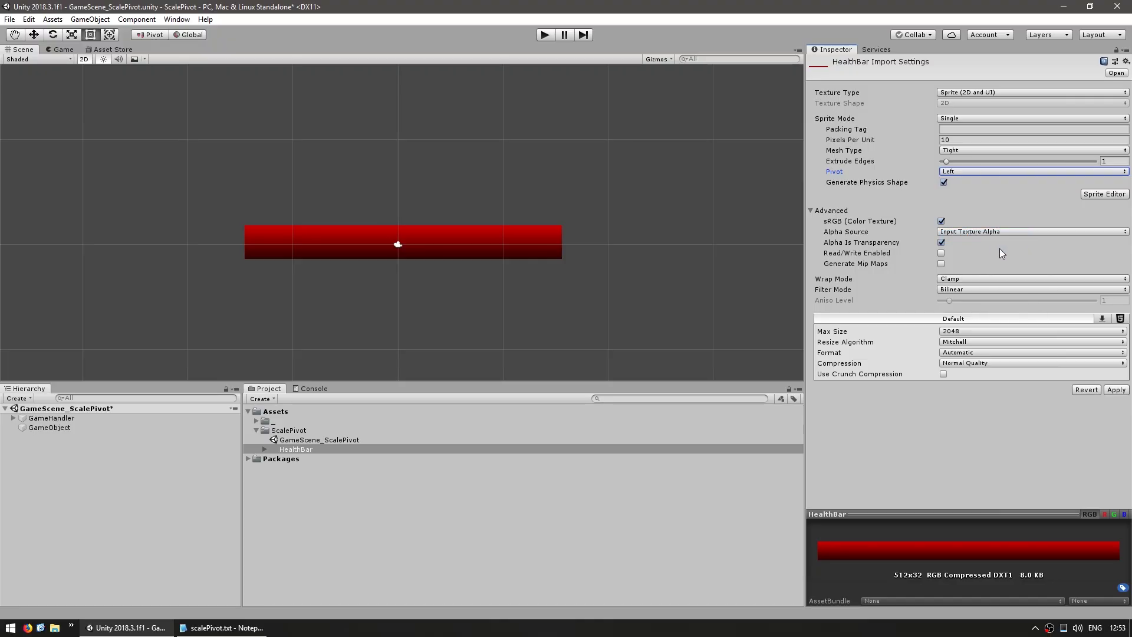
{"action": "left_click", "coordinate": [1119, 390]}
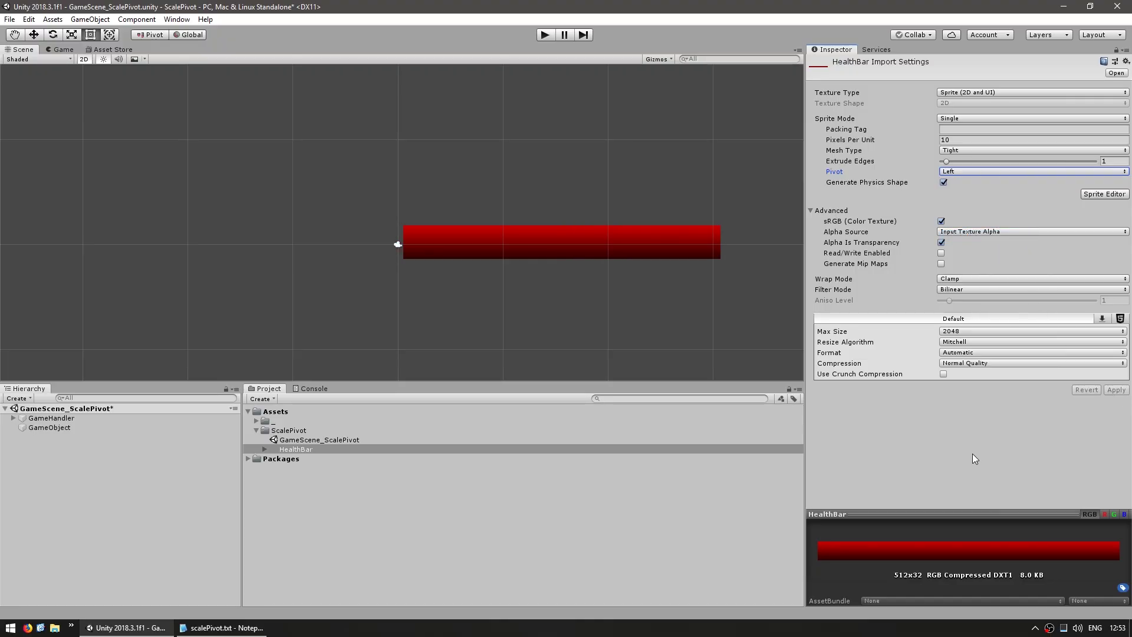
{"action": "left_click", "coordinate": [627, 239]}
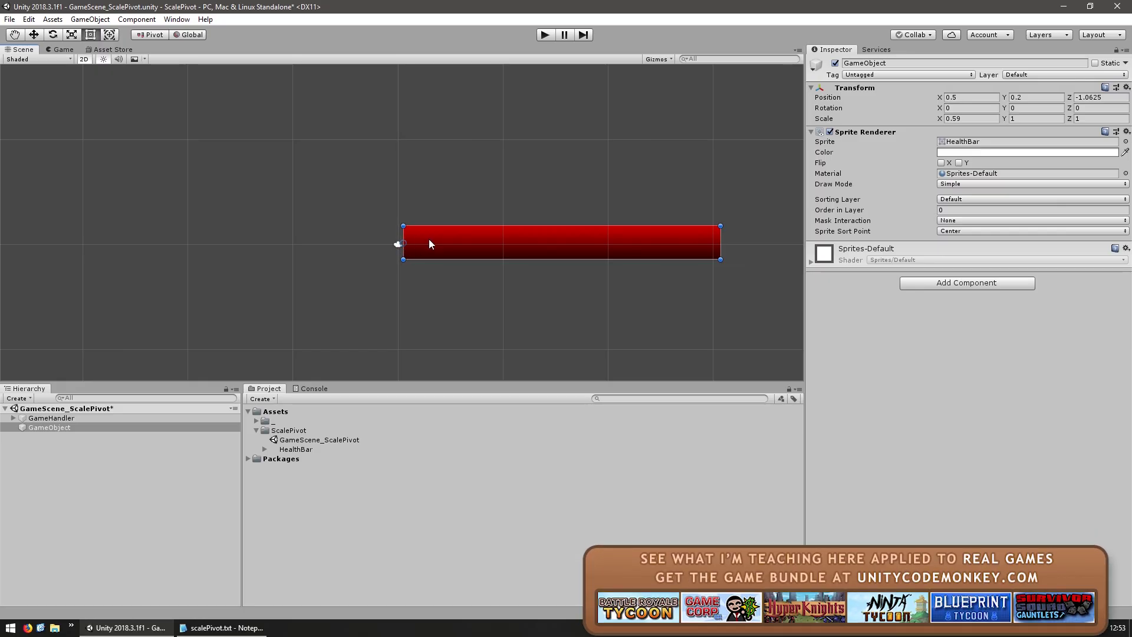
Step: Scrub the bar's Scale X to 0.28 so it shrinks toward its left end
{"action": "left_click_drag", "start_coordinate": [938, 119], "coordinate": [930, 121]}
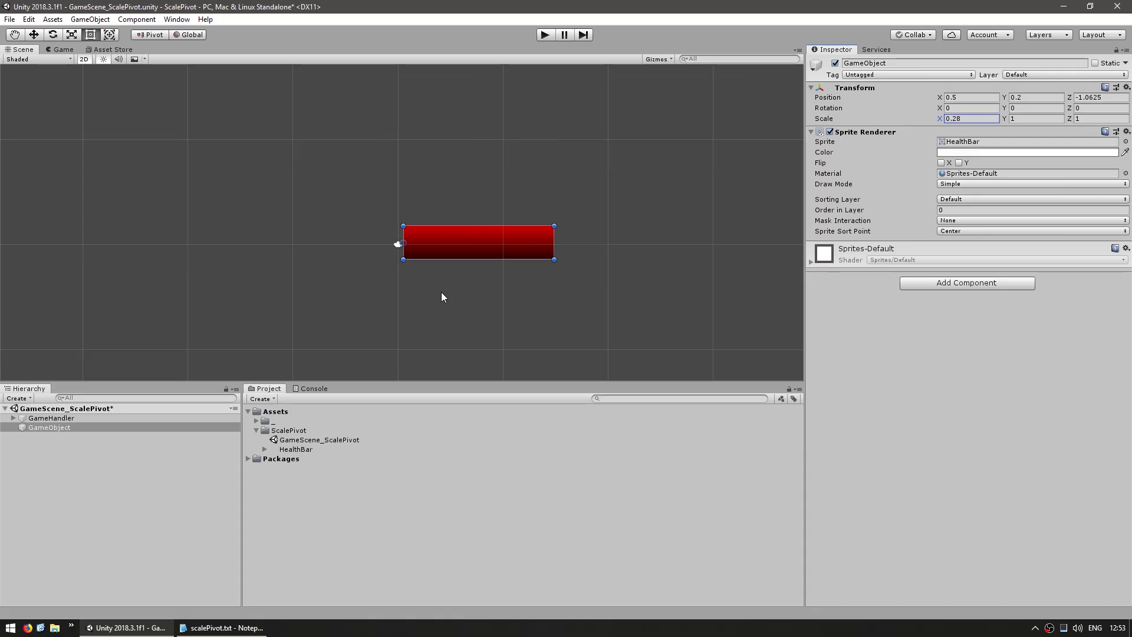
Step: Set the HealthBar sprite's pivot back to Center, apply it, and reselect the bar
{"action": "left_click", "coordinate": [308, 451]}
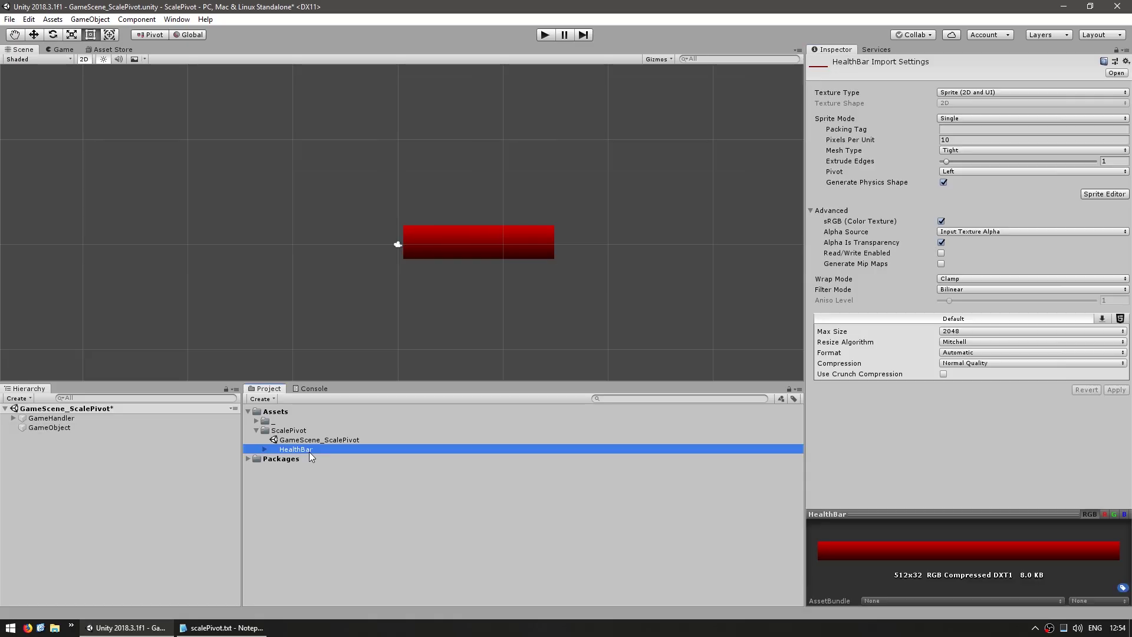
{"action": "left_click", "coordinate": [967, 172]}
{"action": "left_click", "coordinate": [995, 185]}
{"action": "left_click", "coordinate": [1116, 390]}
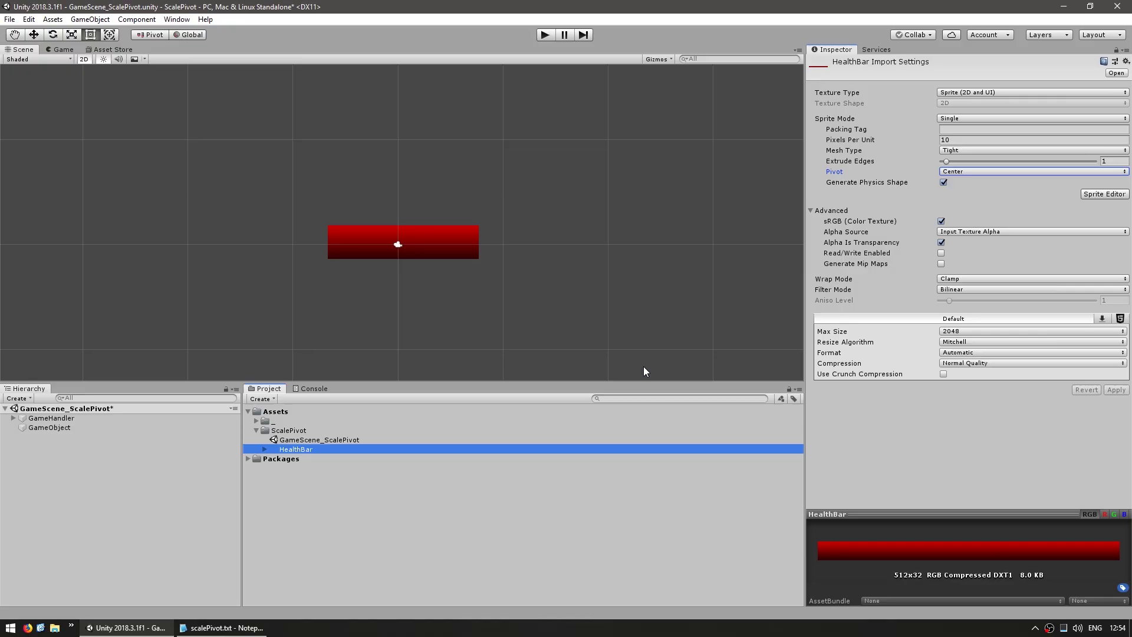
{"action": "left_click", "coordinate": [469, 251]}
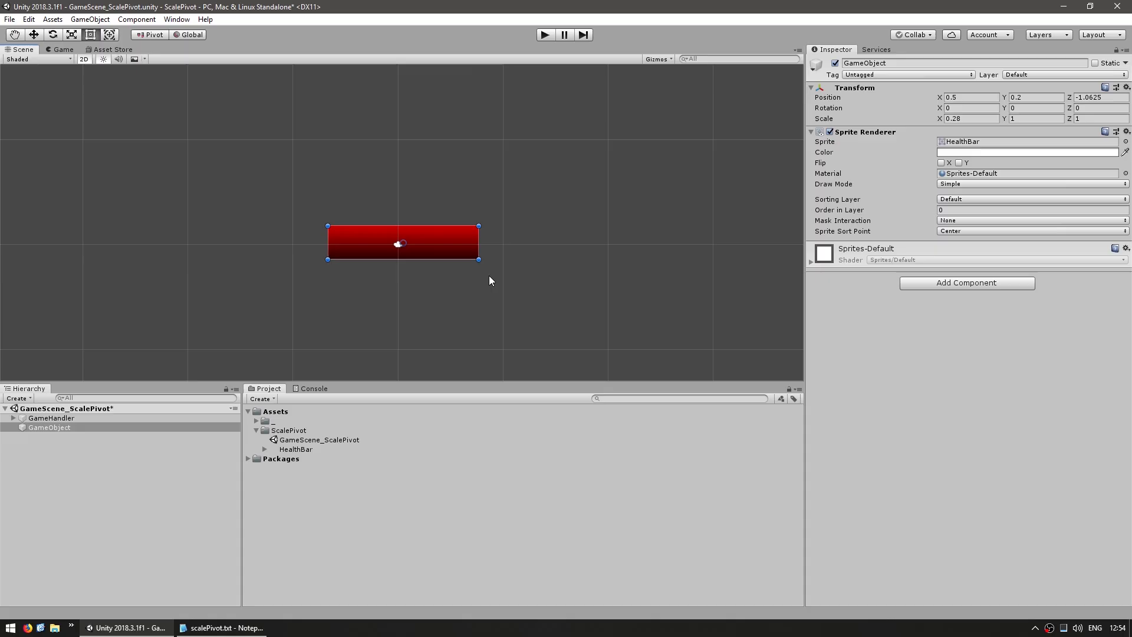
Step: Restore the bar's Scale X to 1 and create an empty object positioned at 0, 0
{"action": "left_click", "coordinate": [973, 120]}
{"action": "type", "text": "1"}
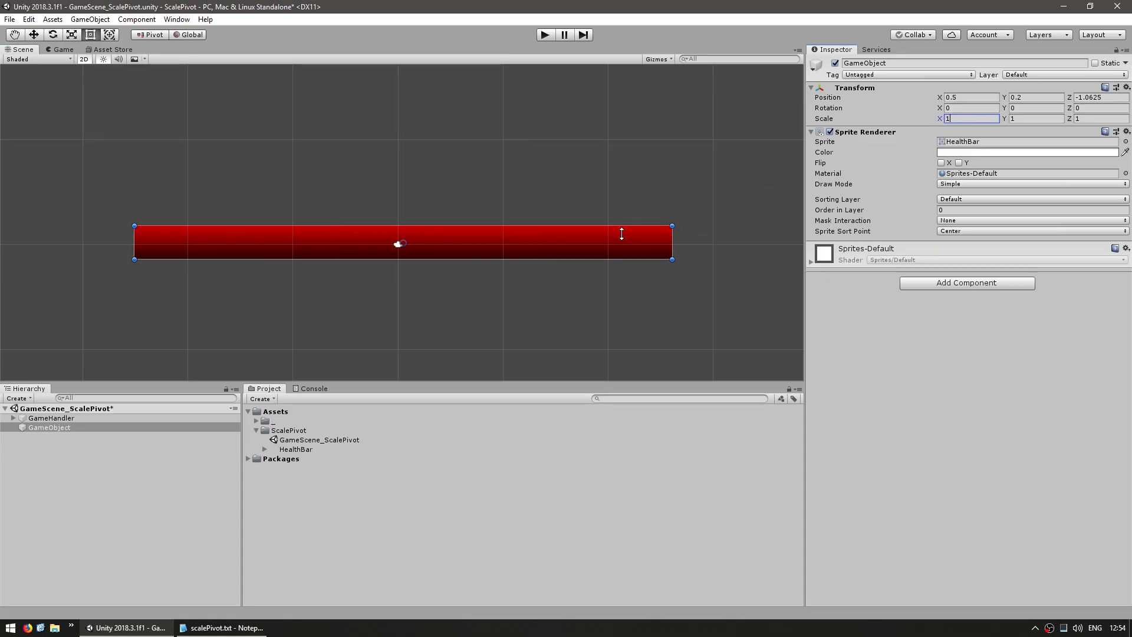
{"action": "right_click", "coordinate": [106, 476]}
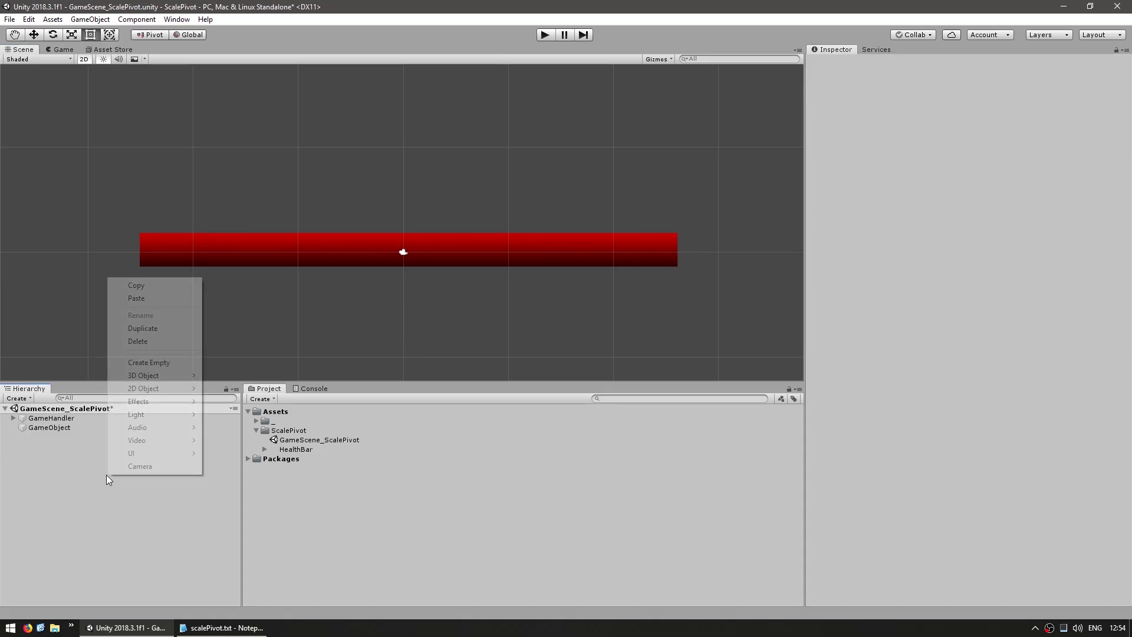
{"action": "left_click", "coordinate": [143, 360]}
{"action": "left_click", "coordinate": [47, 448]}
{"action": "left_click", "coordinate": [63, 435]}
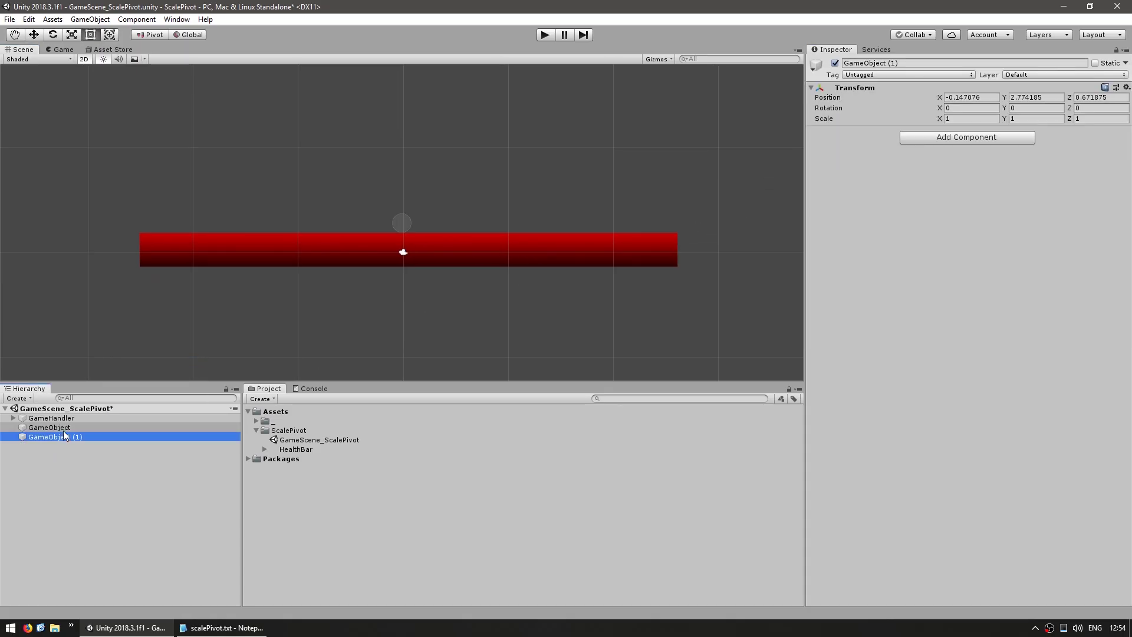
{"action": "left_click", "coordinate": [968, 98]}
{"action": "type", "text": "0"}
{"action": "key", "text": "Tab"}
{"action": "type", "text": "0"}
{"action": "key", "text": "Tab"}
{"action": "type", "text": "0"}
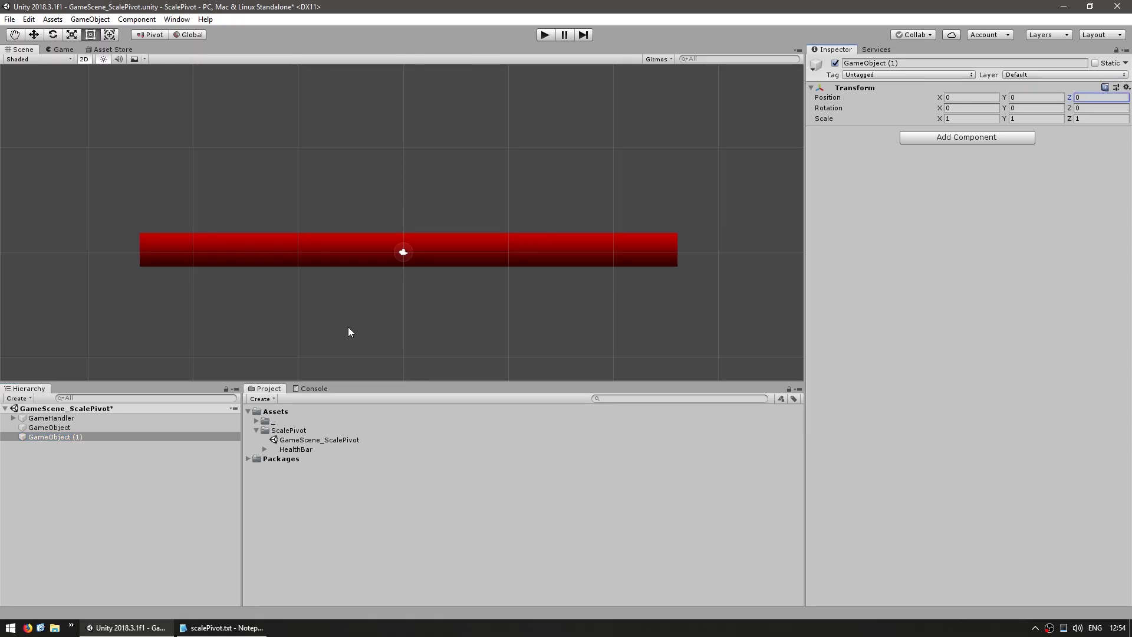
Step: Set the red bar's X position to 0 and focus the view on the empty object
{"action": "left_click", "coordinate": [87, 428]}
{"action": "left_click", "coordinate": [978, 98]}
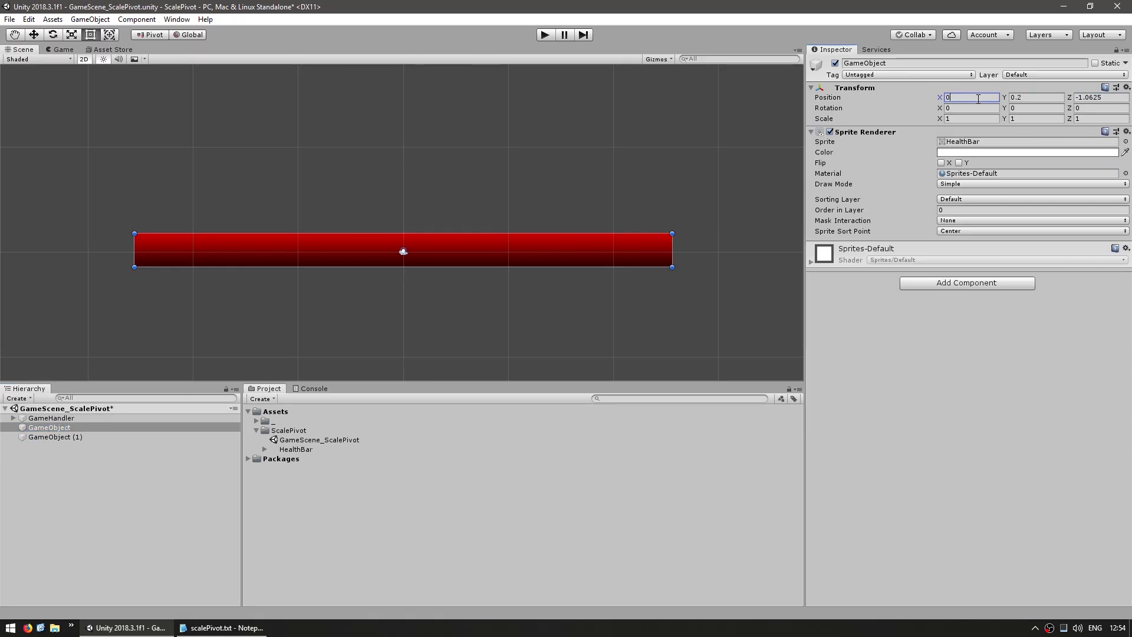
{"action": "key", "text": "w"}
{"action": "double_click", "coordinate": [69, 437]}
Step: Name the empty object HealthBar and the sprite HealthBarSprite, then nest the sprite under HealthBar
{"action": "left_click", "coordinate": [69, 437]}
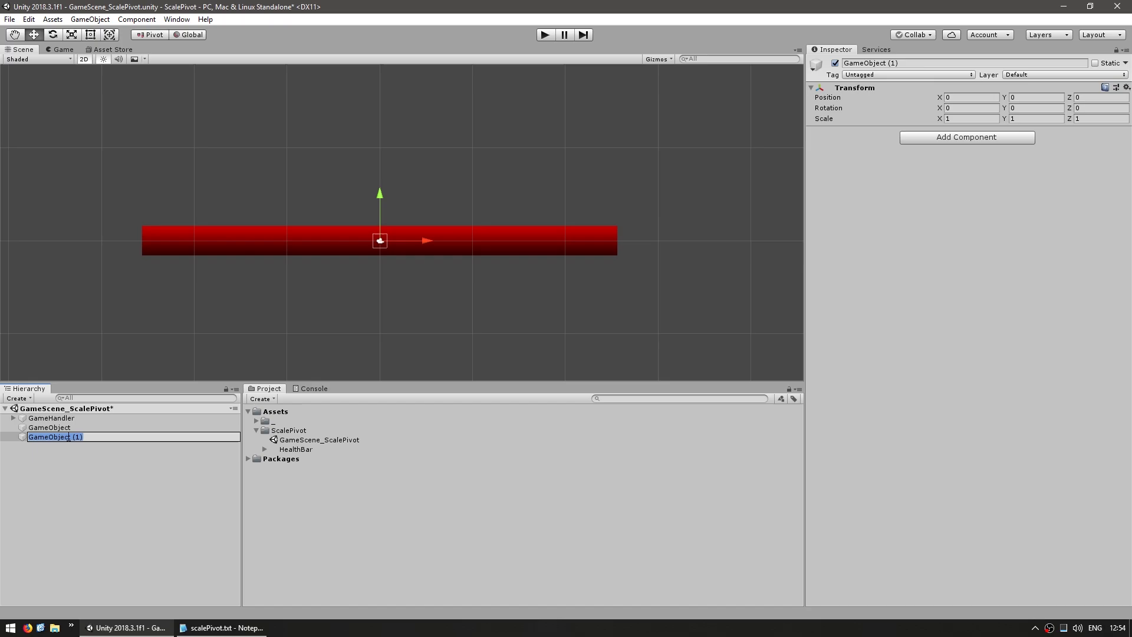
{"action": "type", "text": "HealthBar"}
{"action": "key", "text": "Return"}
{"action": "key", "text": "Up"}
{"action": "key", "text": "F2"}
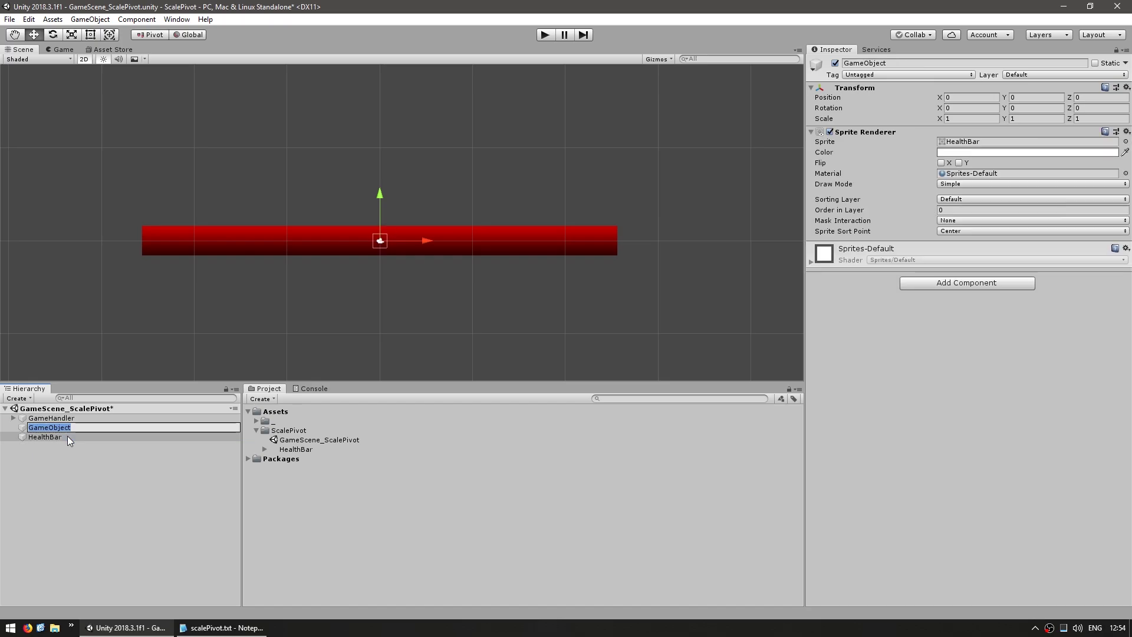
{"action": "type", "text": "HealthBarSprite"}
{"action": "key", "text": "Return"}
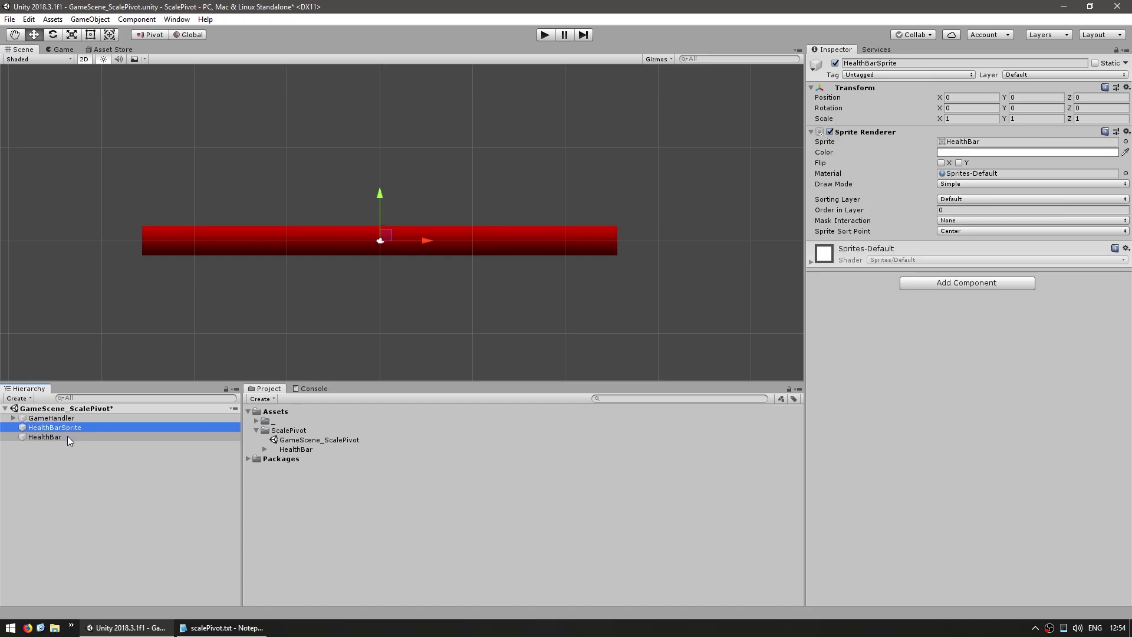
{"action": "left_click_drag", "start_coordinate": [60, 427], "coordinate": [58, 436]}
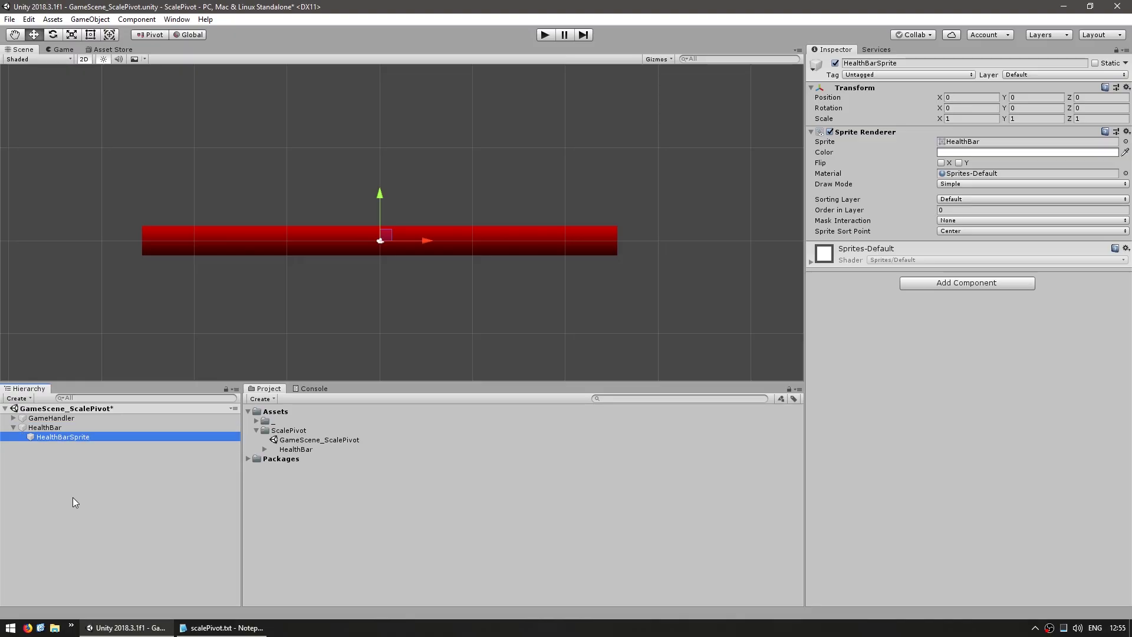
{"action": "left_click", "coordinate": [874, 432]}
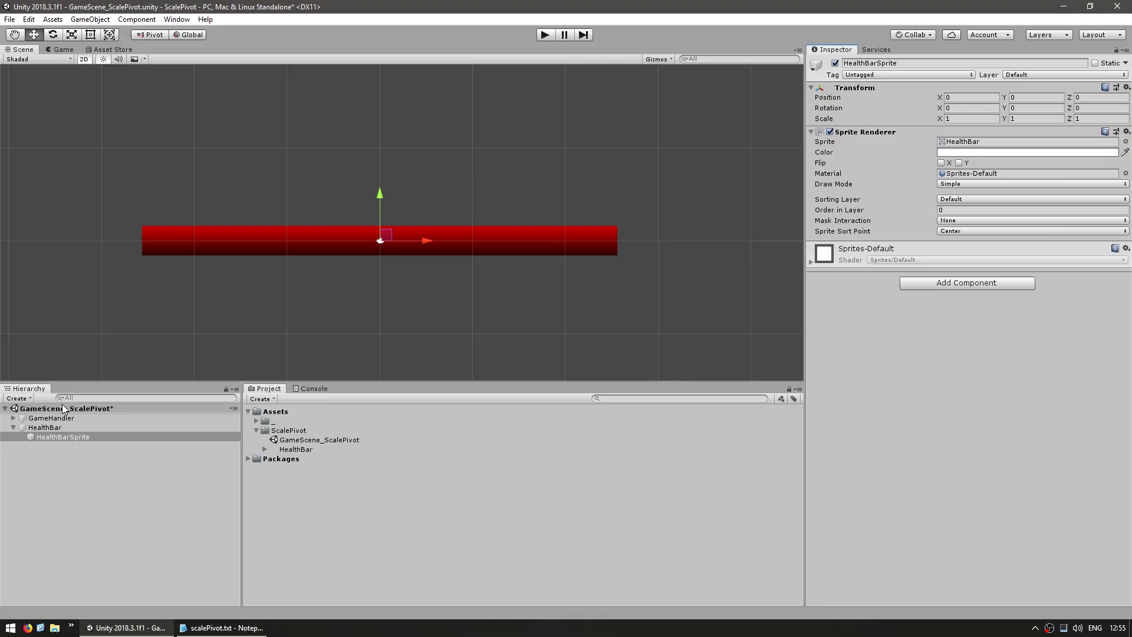
{"action": "left_click", "coordinate": [56, 426]}
{"action": "left_click", "coordinate": [955, 97]}
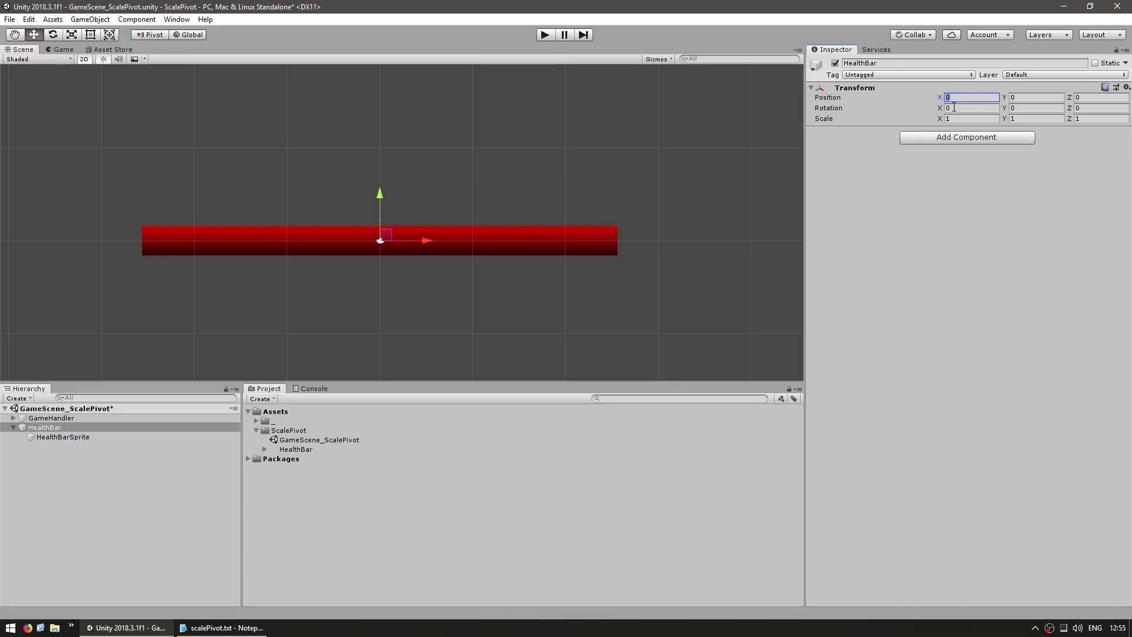
{"action": "type", "text": "10"}
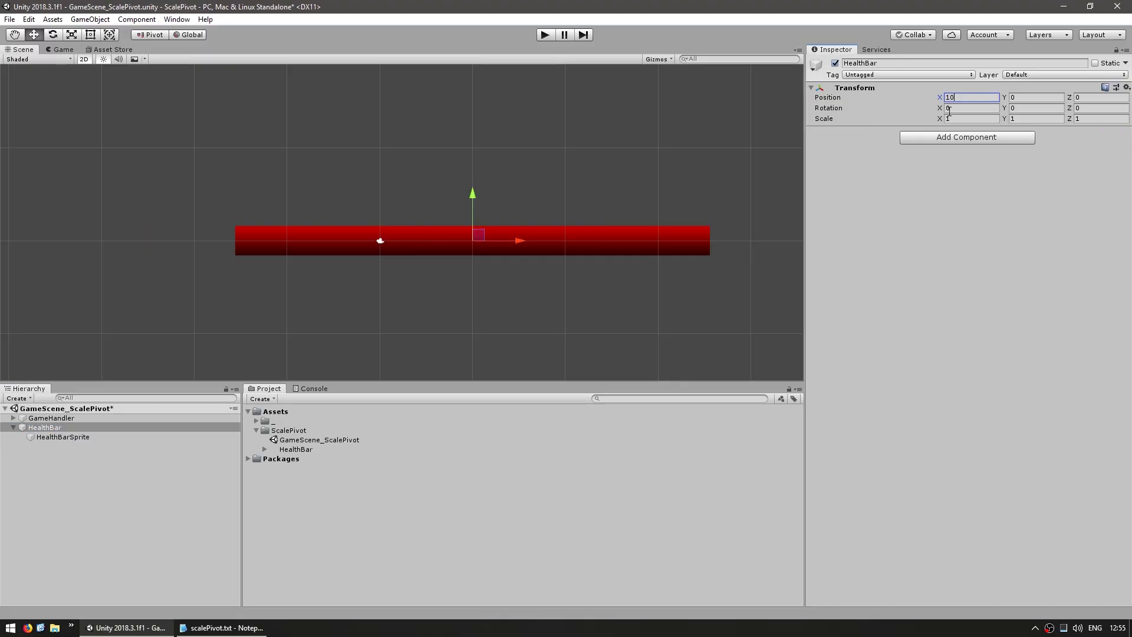
{"action": "left_click", "coordinate": [52, 437]}
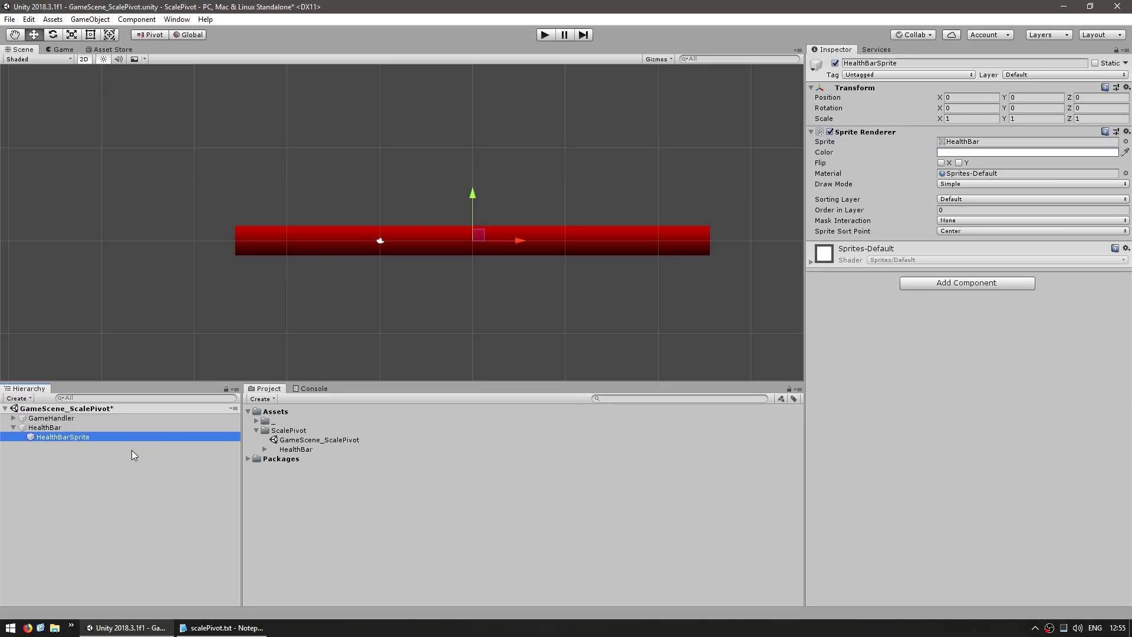
{"action": "left_click", "coordinate": [93, 428]}
{"action": "left_click", "coordinate": [958, 119]}
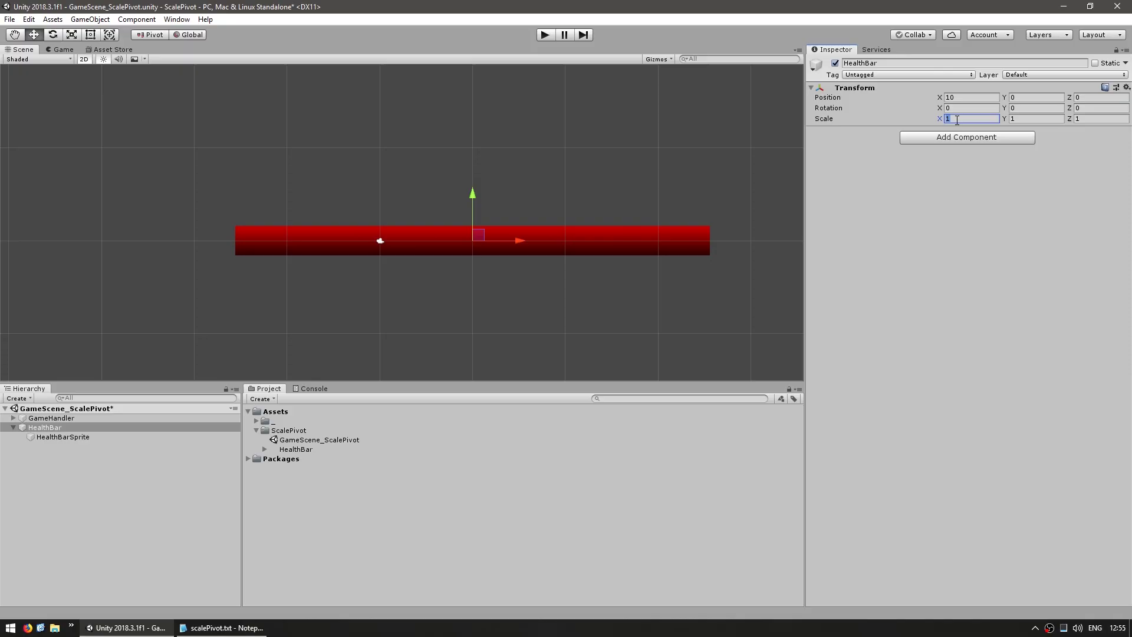
{"action": "type", "text": "2"}
{"action": "left_click", "coordinate": [73, 438]}
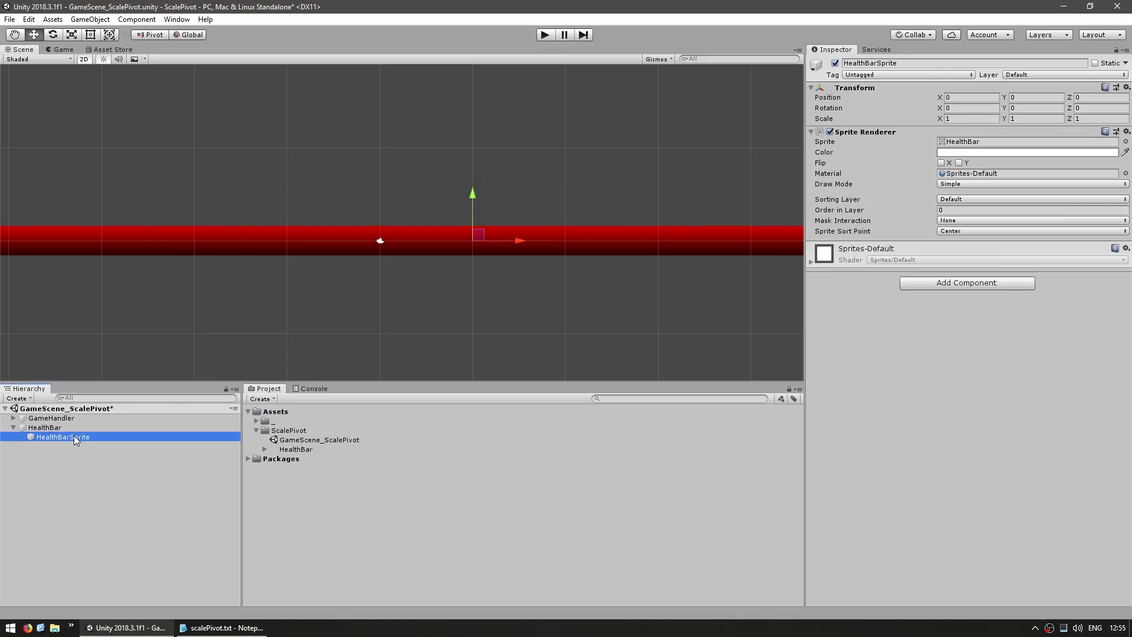
{"action": "left_click", "coordinate": [101, 428]}
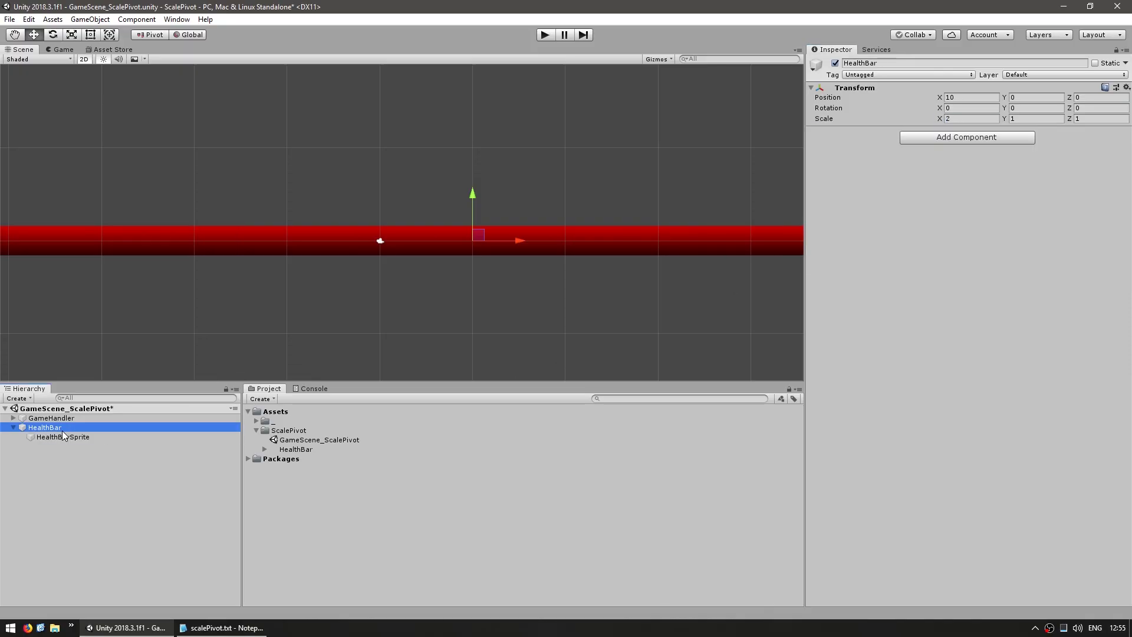
{"action": "left_click", "coordinate": [953, 98]}
{"action": "type", "text": "0"}
{"action": "key", "text": "Return"}
{"action": "left_click", "coordinate": [966, 118]}
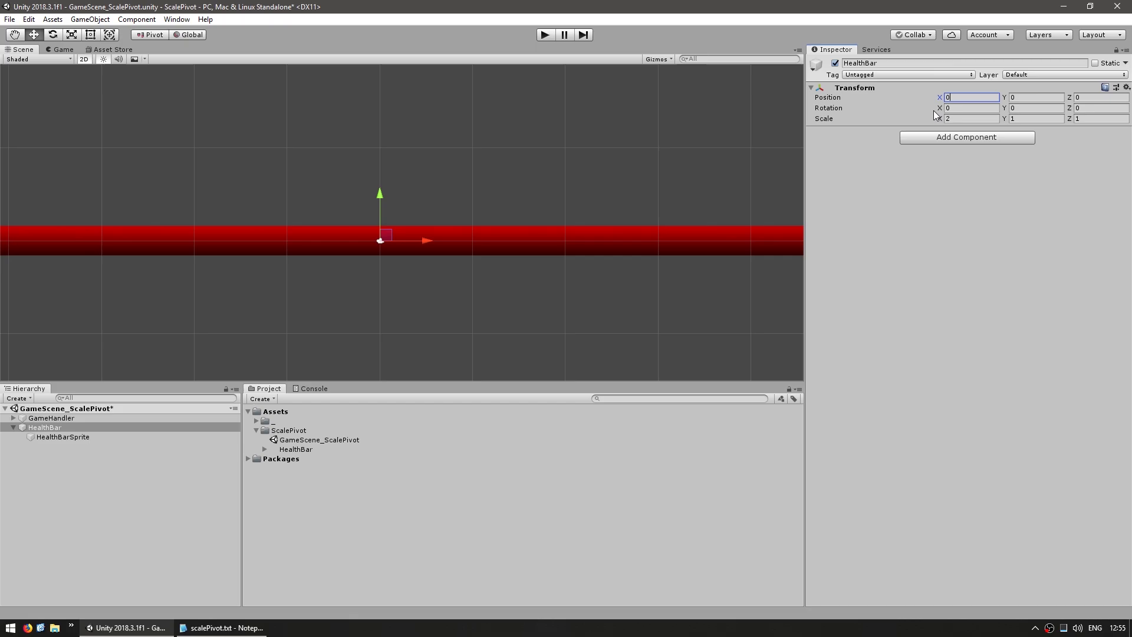
{"action": "type", "text": "1"}
{"action": "key", "text": "Return"}
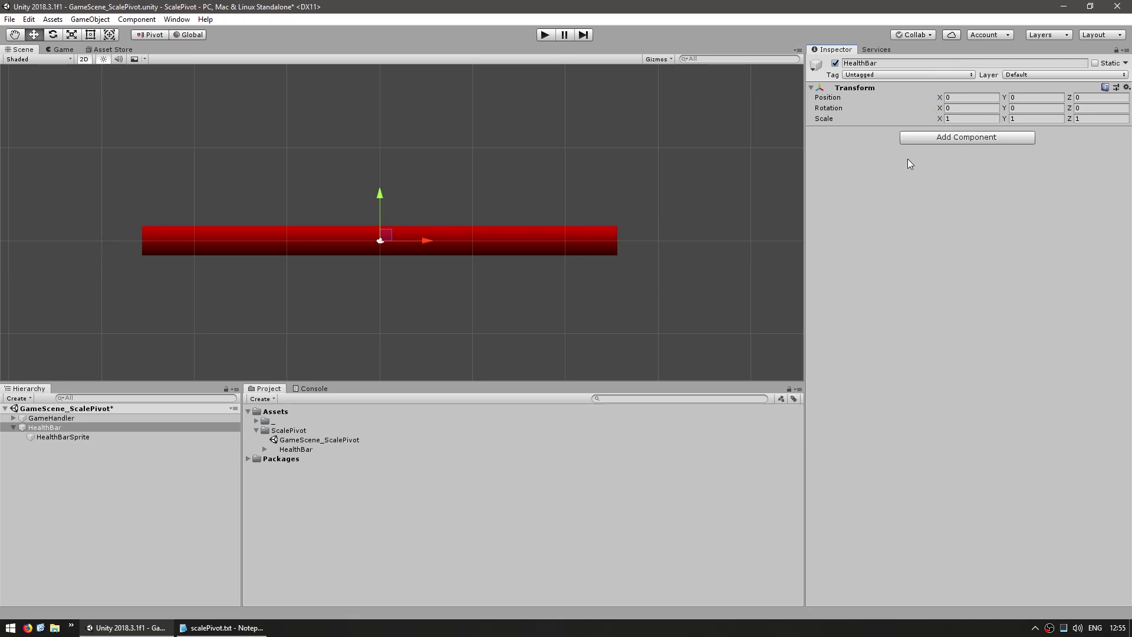
{"action": "left_click_drag", "start_coordinate": [937, 118], "coordinate": [928, 117]}
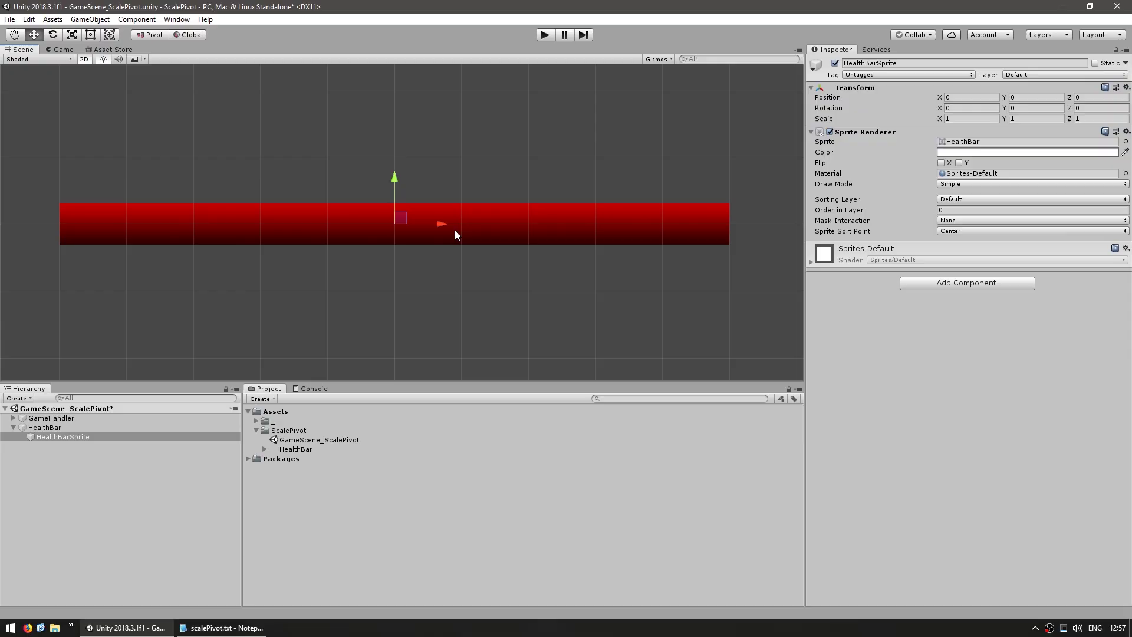
Step: Move HealthBarSprite to X position 0.5, half the bar's length to the right
{"action": "left_click_drag", "start_coordinate": [454, 230], "coordinate": [731, 182]}
{"action": "scroll", "coordinate": [731, 182], "scroll_direction": "down", "scroll_amount": 1}
{"action": "middle_click_drag", "start_coordinate": [566, 213], "coordinate": [361, 241]}
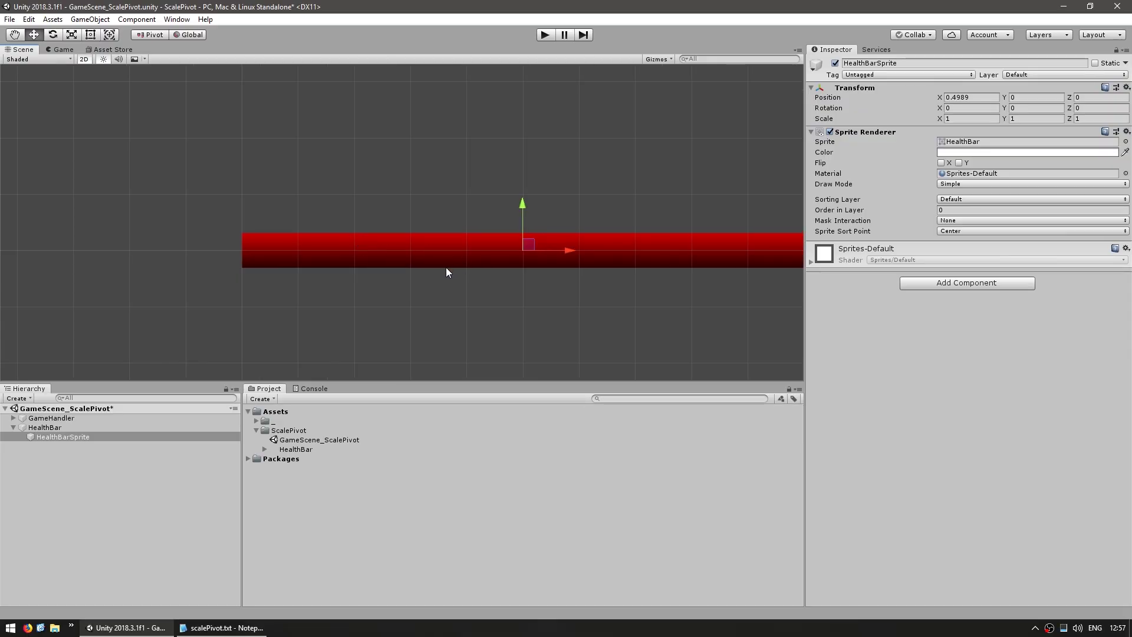
{"action": "left_click", "coordinate": [964, 96]}
{"action": "type", "text": "0.5"}
{"action": "key", "text": "Return"}
{"action": "key", "text": "q"}
{"action": "left_click_drag", "start_coordinate": [373, 292], "coordinate": [367, 294]}
{"action": "key", "text": "w"}
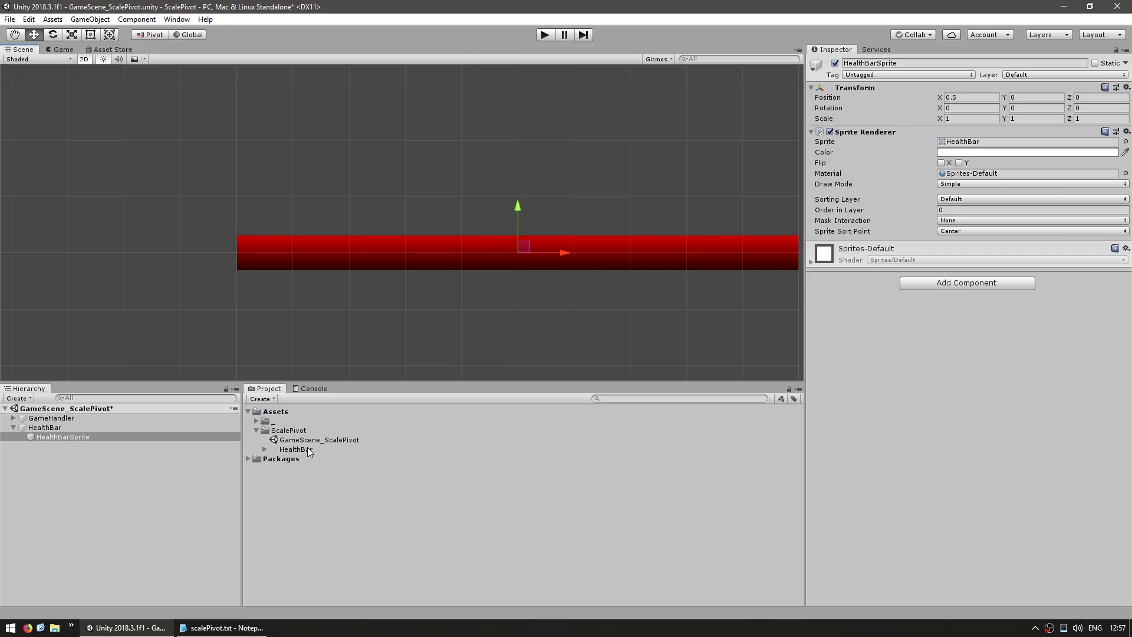
Step: Review the HealthBar texture's import settings, then select the HealthBar container to see its pivot
{"action": "left_click", "coordinate": [302, 450]}
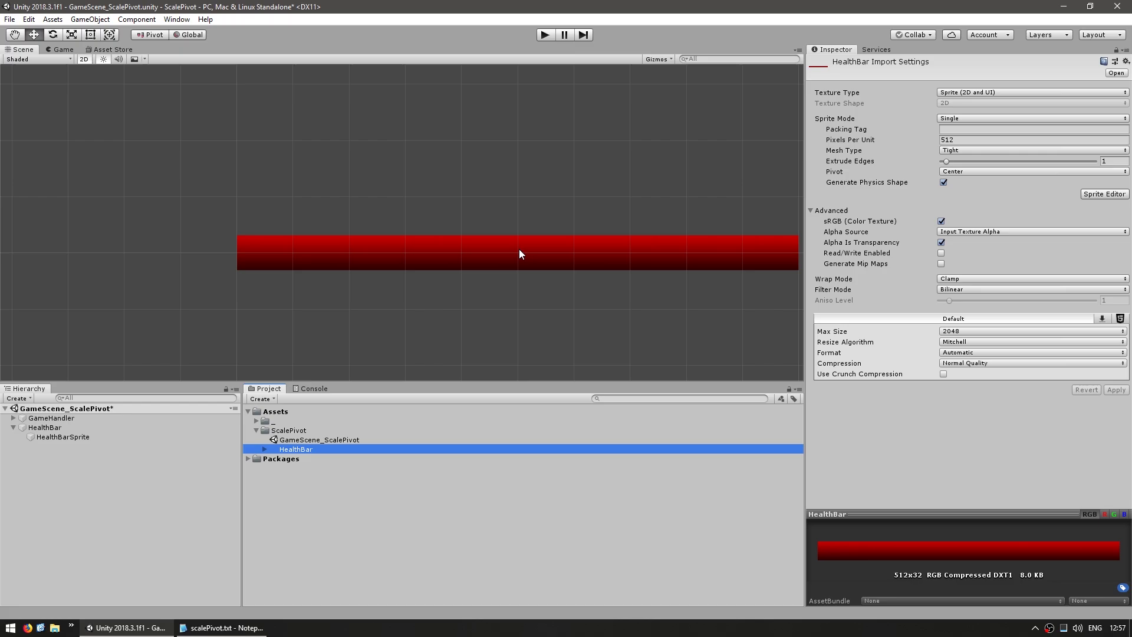
{"action": "scroll", "coordinate": [520, 253], "scroll_direction": "down", "scroll_amount": 2}
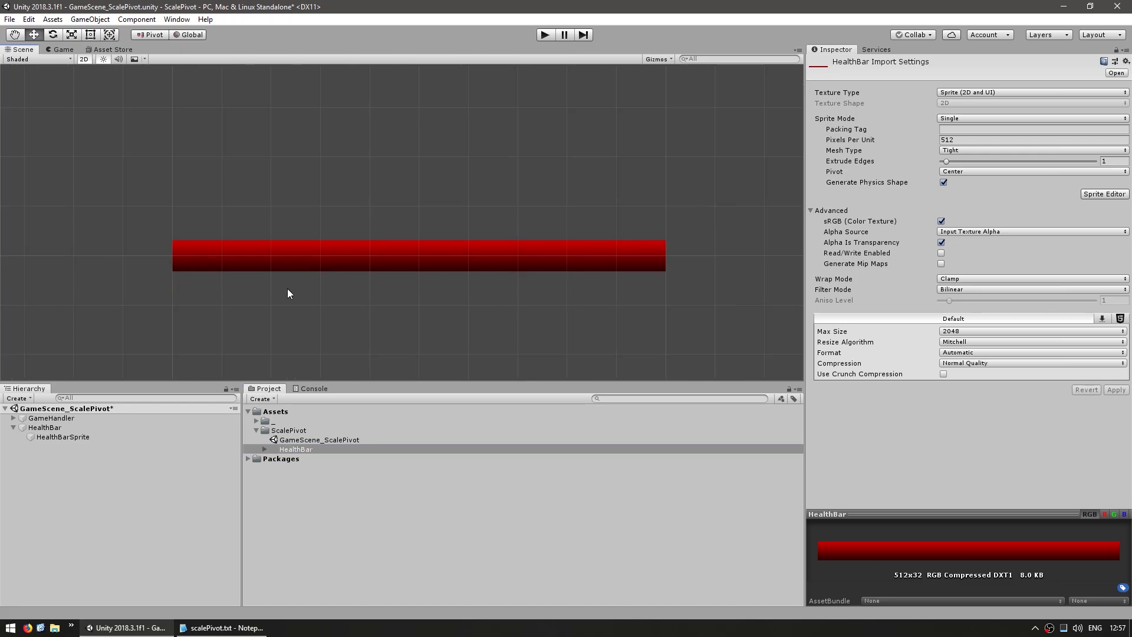
{"action": "left_click", "coordinate": [318, 268]}
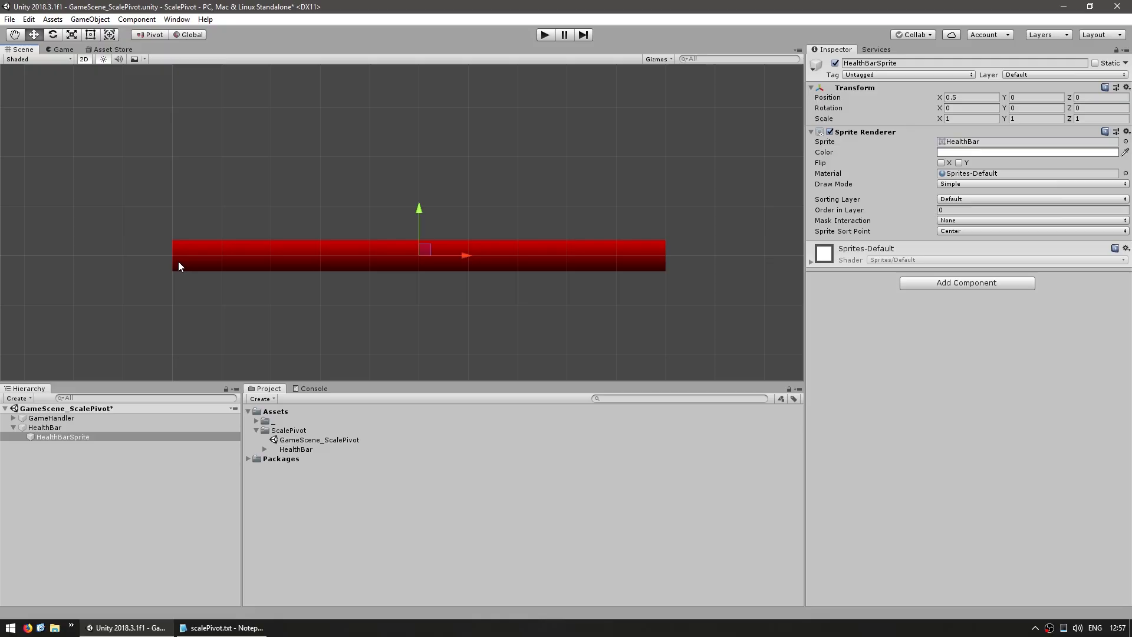
{"action": "left_click", "coordinate": [62, 429]}
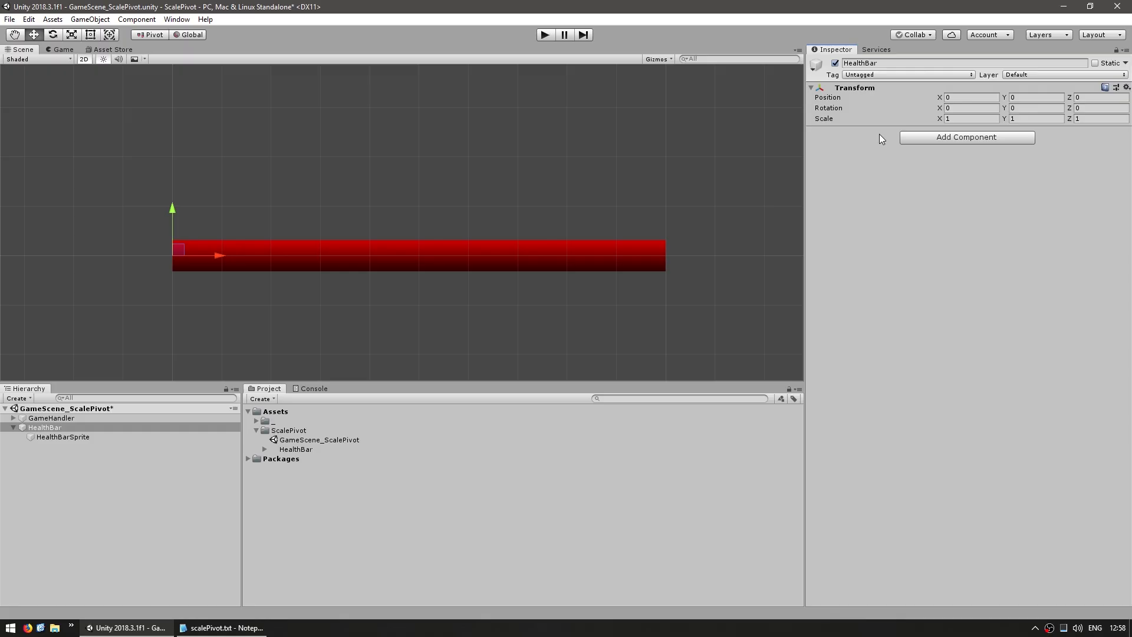
Step: Scale the HealthBar container's X to 0.59, then duplicate HealthBarSprite with Ctrl+D
{"action": "left_click", "coordinate": [943, 120]}
{"action": "left_click_drag", "start_coordinate": [940, 119], "coordinate": [935, 126]}
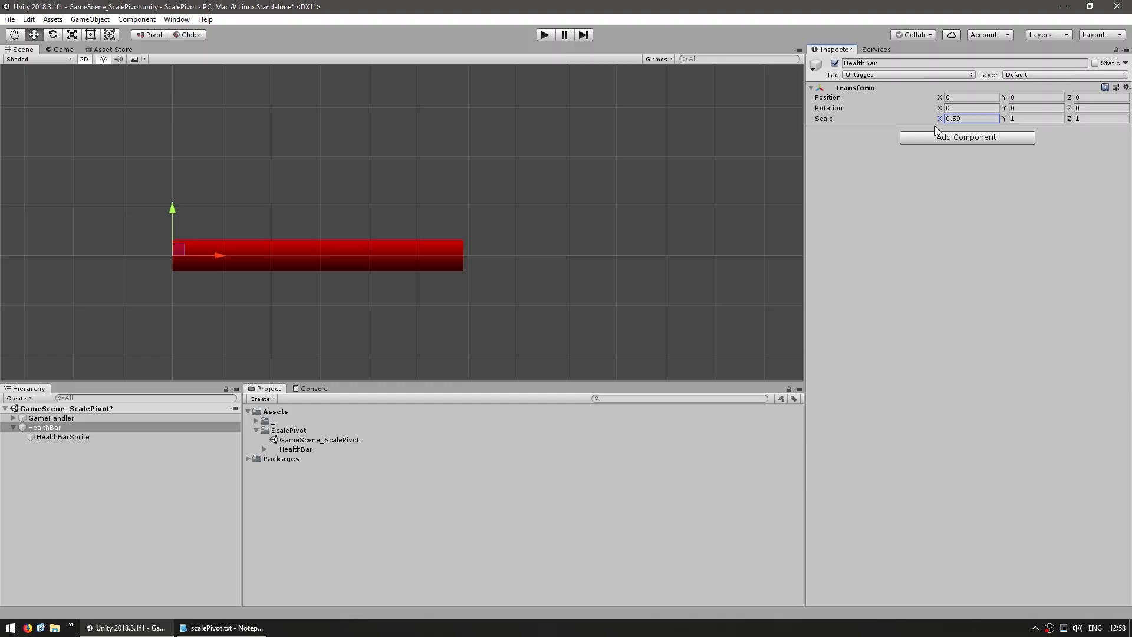
{"action": "left_click", "coordinate": [78, 436]}
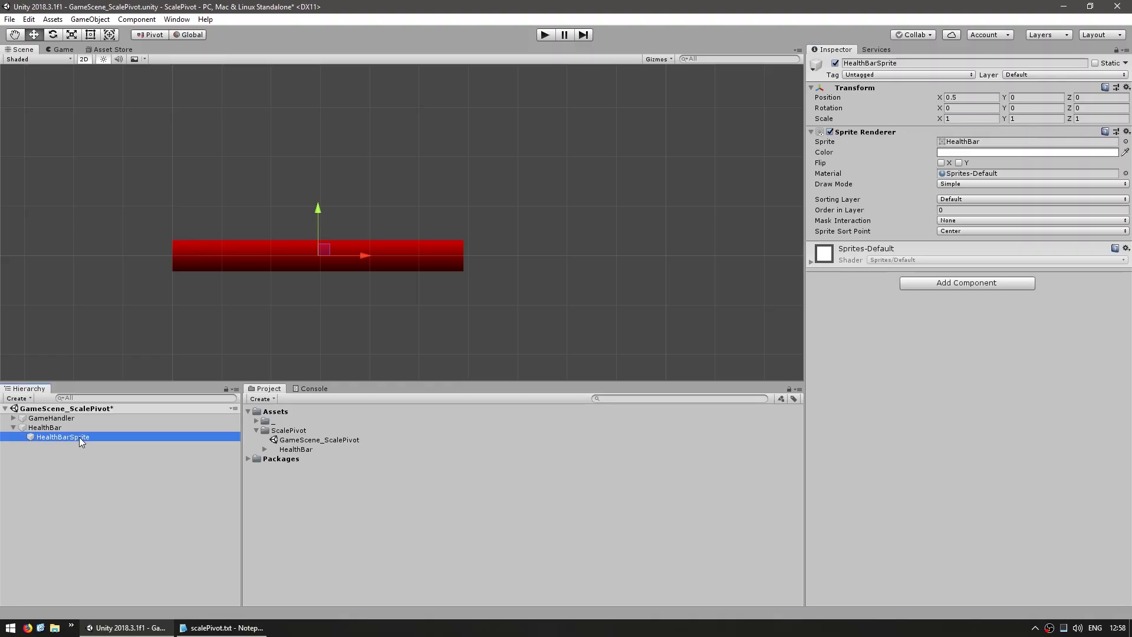
{"action": "left_click", "coordinate": [95, 428]}
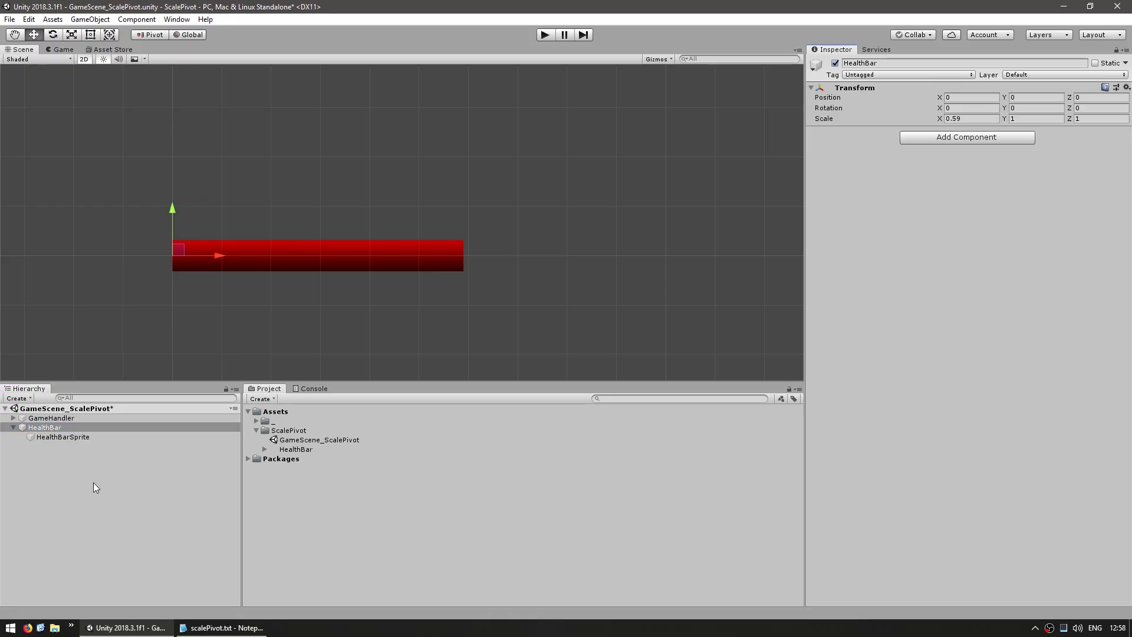
{"action": "left_click", "coordinate": [47, 437]}
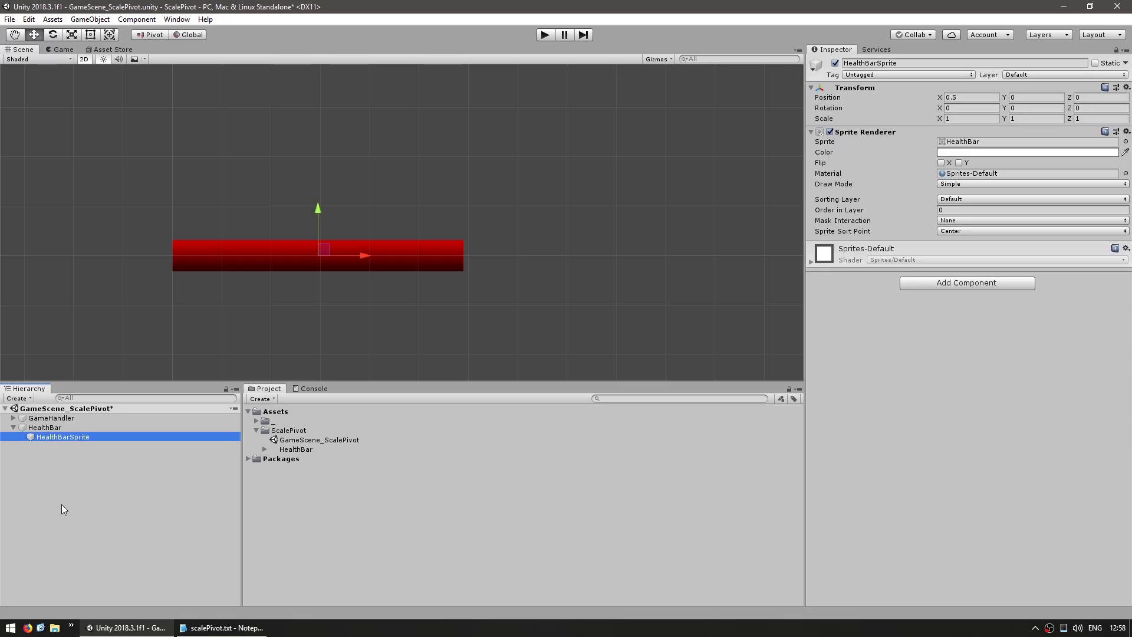
{"action": "key", "text": "ctrl+d"}
Step: Move the sprite copy to the top level at X 0.5 and tint it dark grey
{"action": "left_click_drag", "start_coordinate": [65, 447], "coordinate": [56, 424]}
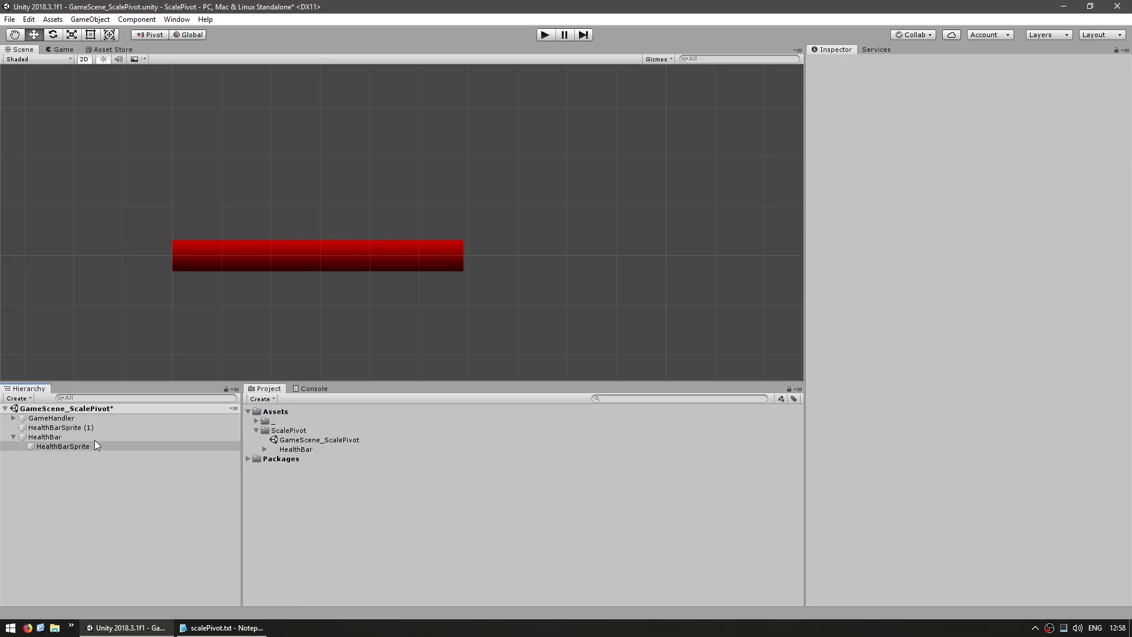
{"action": "left_click", "coordinate": [972, 98]}
{"action": "type", "text": "0.5"}
{"action": "key", "text": "Return"}
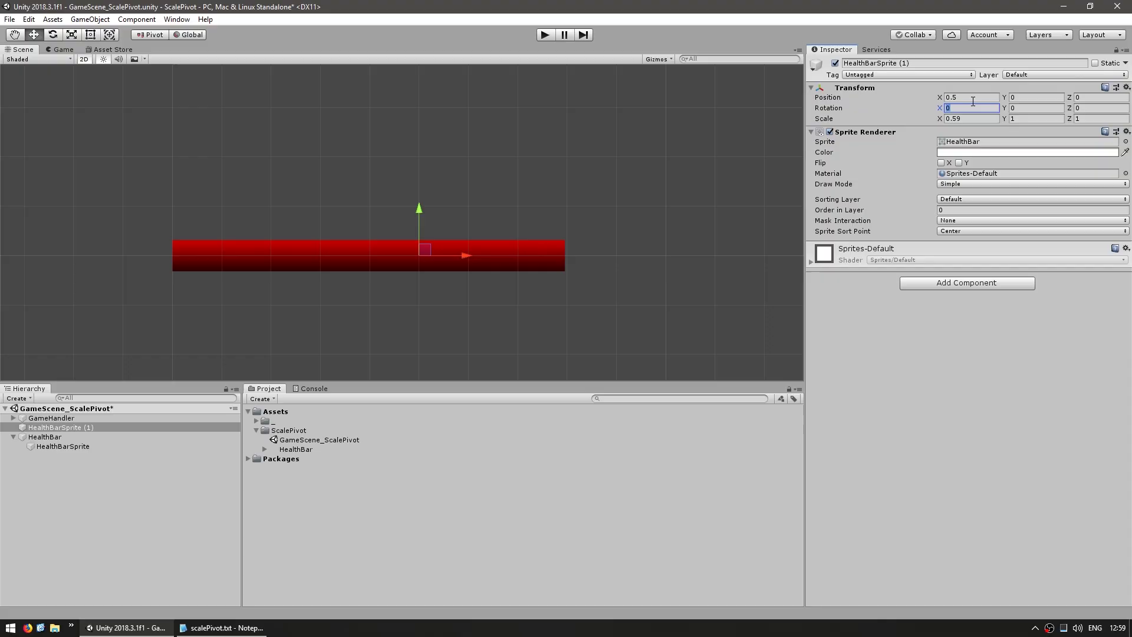
{"action": "left_click", "coordinate": [1027, 152]}
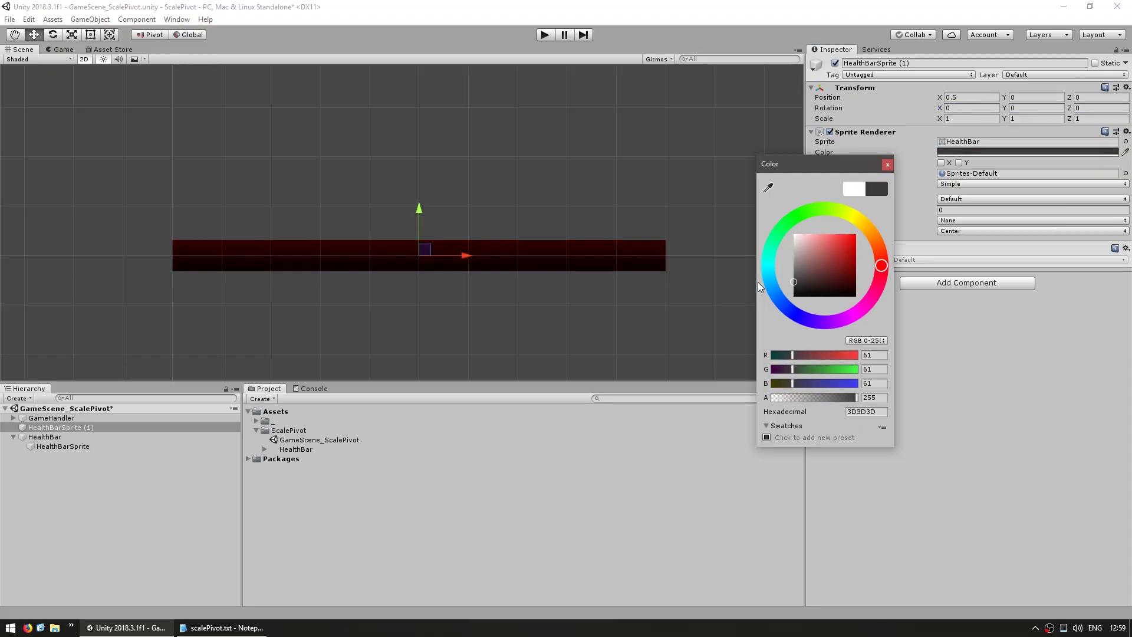
{"action": "left_click", "coordinate": [741, 276]}
Step: Rename the copy HealthBarBackground and check HealthBarSprite's colour and Order in Layer 10
{"action": "left_click", "coordinate": [62, 446]}
{"action": "left_click", "coordinate": [1032, 210]}
{"action": "type", "text": "1"}
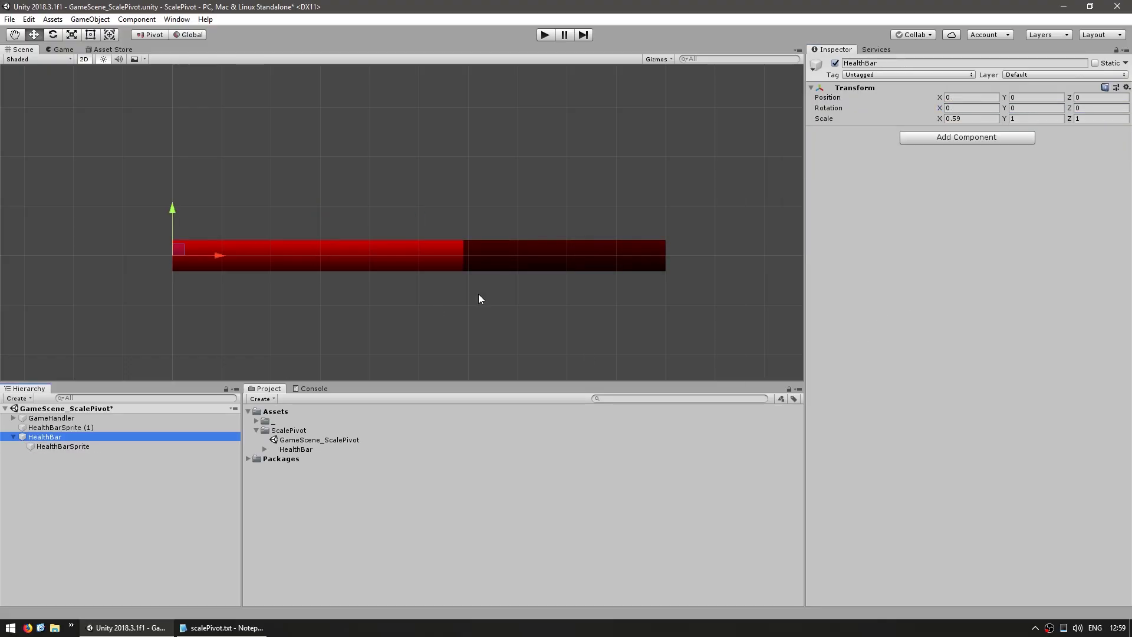
{"action": "left_click", "coordinate": [58, 428]}
{"action": "key", "text": "F2"}
{"action": "key", "text": "End"}
{"action": "key", "text": "BackSpace"}
{"action": "key", "text": "BackSpace"}
{"action": "key", "text": "BackSpace"}
{"action": "key", "text": "BackSpace"}
{"action": "key", "text": "BackSpace"}
{"action": "key", "text": "BackSpace"}
{"action": "key", "text": "BackSpace"}
{"action": "key", "text": "BackSpace"}
{"action": "key", "text": "BackSpace"}
{"action": "key", "text": "BackSpace"}
{"action": "type", "text": "Background"}
{"action": "key", "text": "Return"}
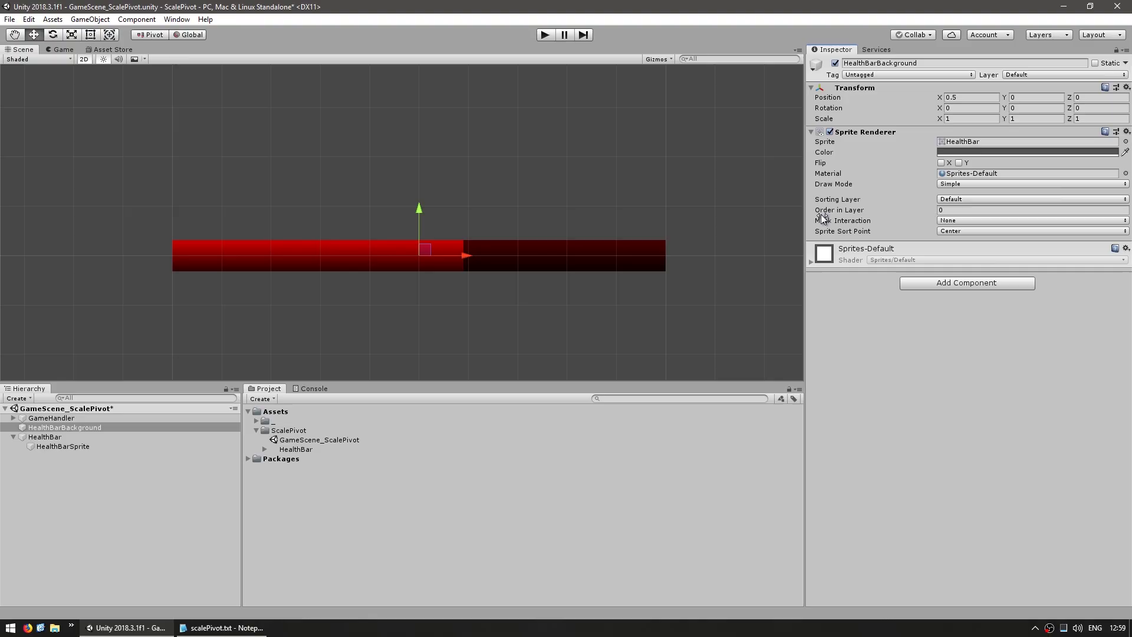
{"action": "left_click", "coordinate": [76, 446]}
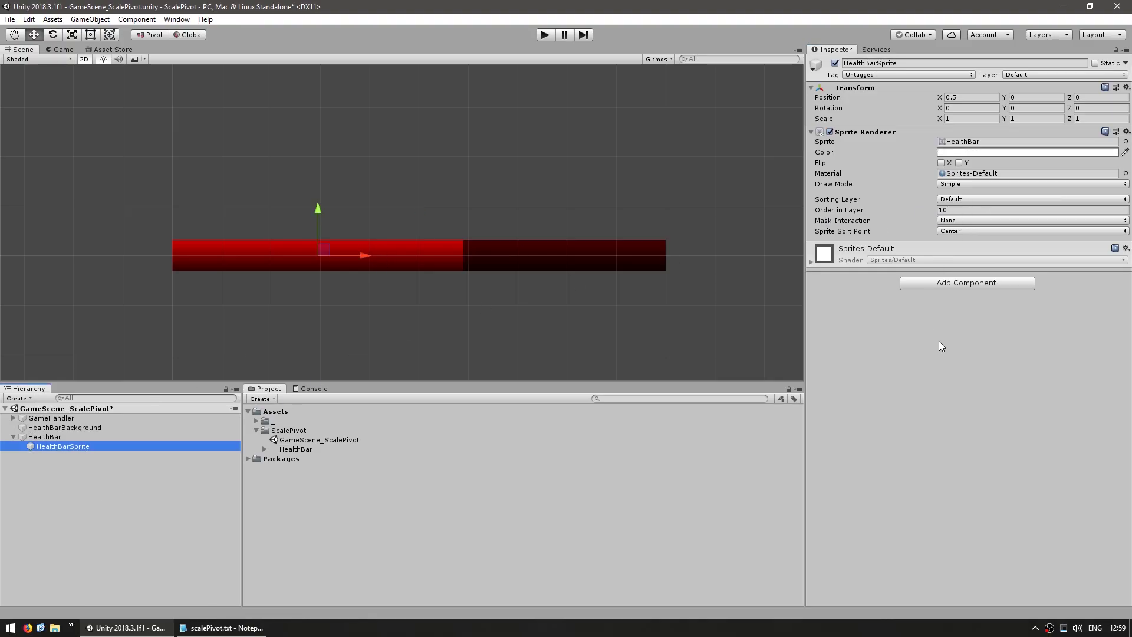
Step: Create a new empty object named HealthBar with its position zeroed
{"action": "right_click", "coordinate": [48, 483]}
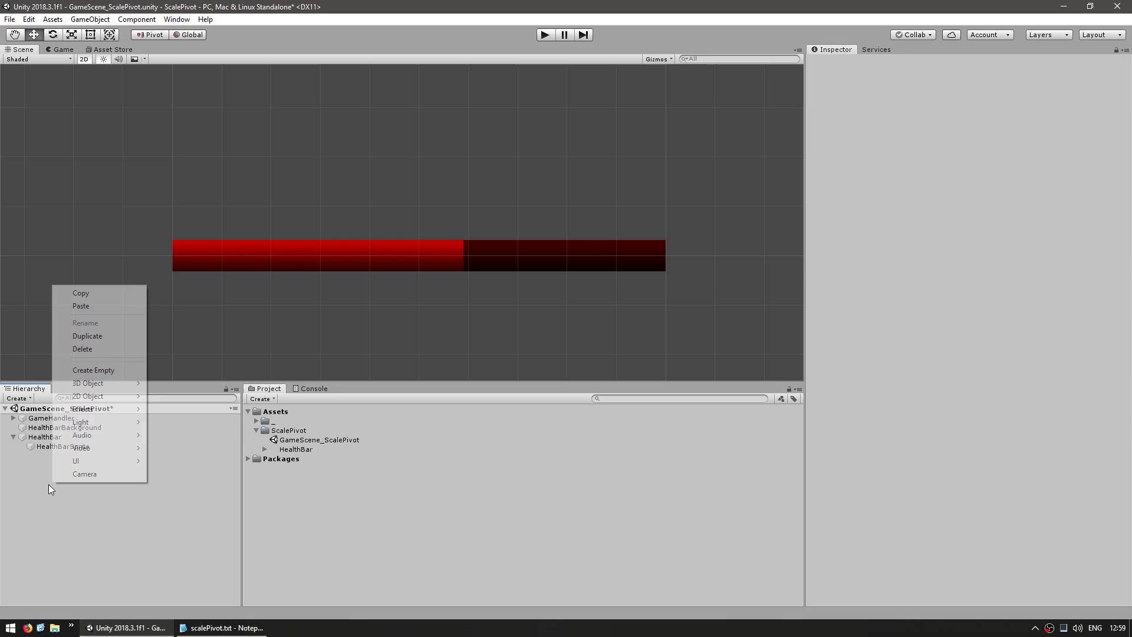
{"action": "left_click", "coordinate": [92, 371]}
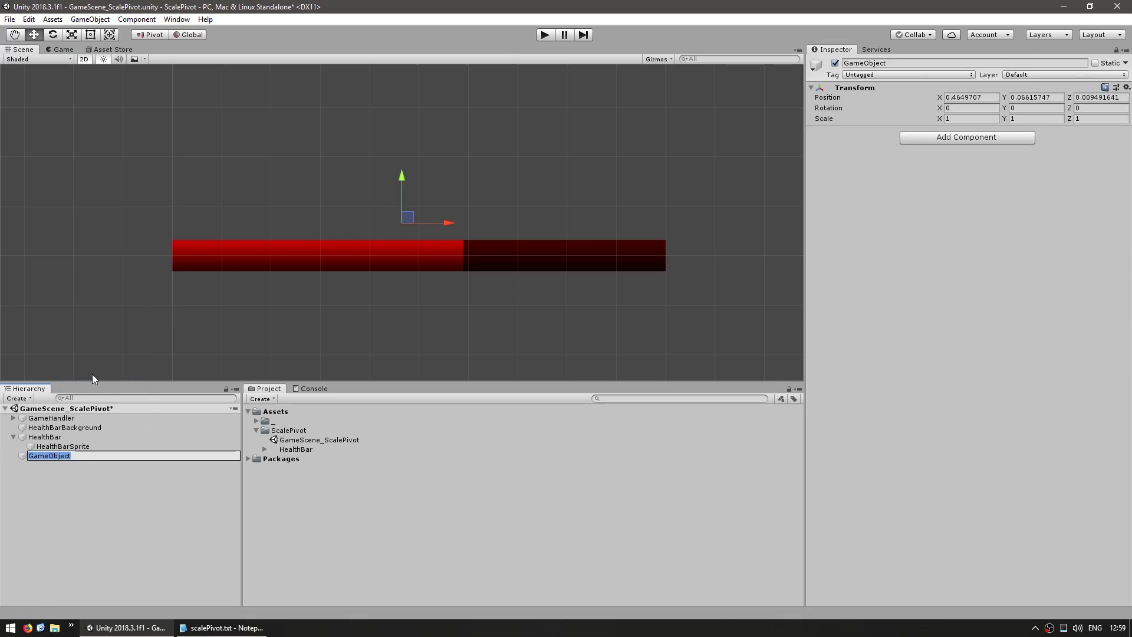
{"action": "type", "text": "HealthBar"}
{"action": "key", "text": "Return"}
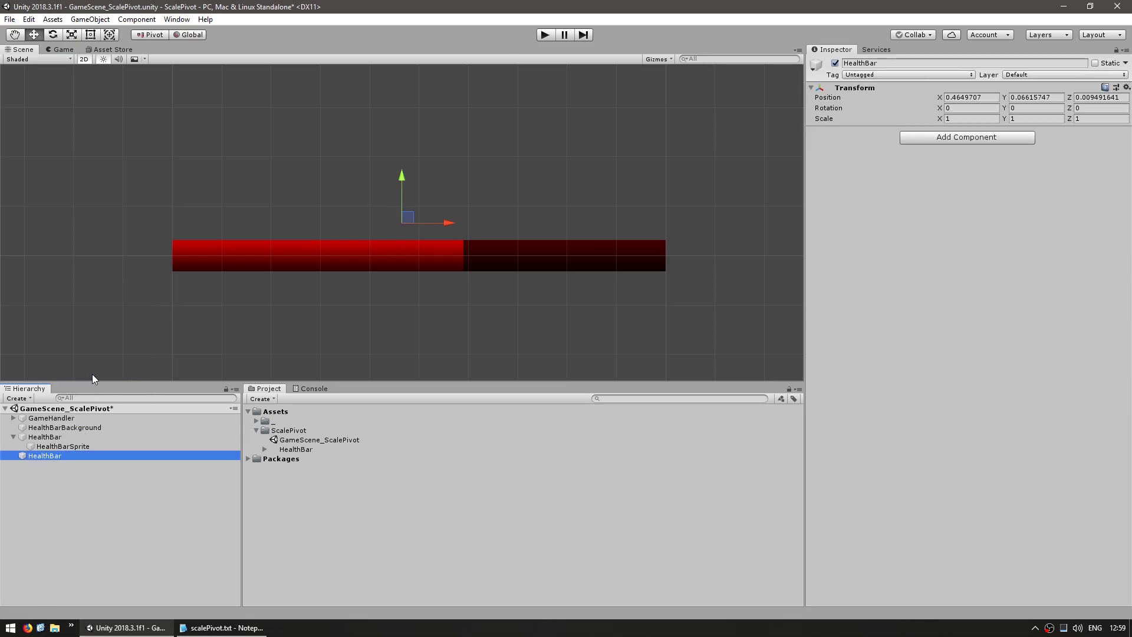
{"action": "left_click", "coordinate": [971, 97]}
{"action": "type", "text": "0"}
{"action": "key", "text": "Tab"}
{"action": "type", "text": "0"}
{"action": "key", "text": "Tab"}
{"action": "type", "text": "0"}
Step: Move HealthBarBackground and the old HealthBar under the new HealthBar, renaming the background to Background
{"action": "left_click", "coordinate": [65, 427]}
{"action": "left_click", "coordinate": [45, 436], "text": "ctrl"}
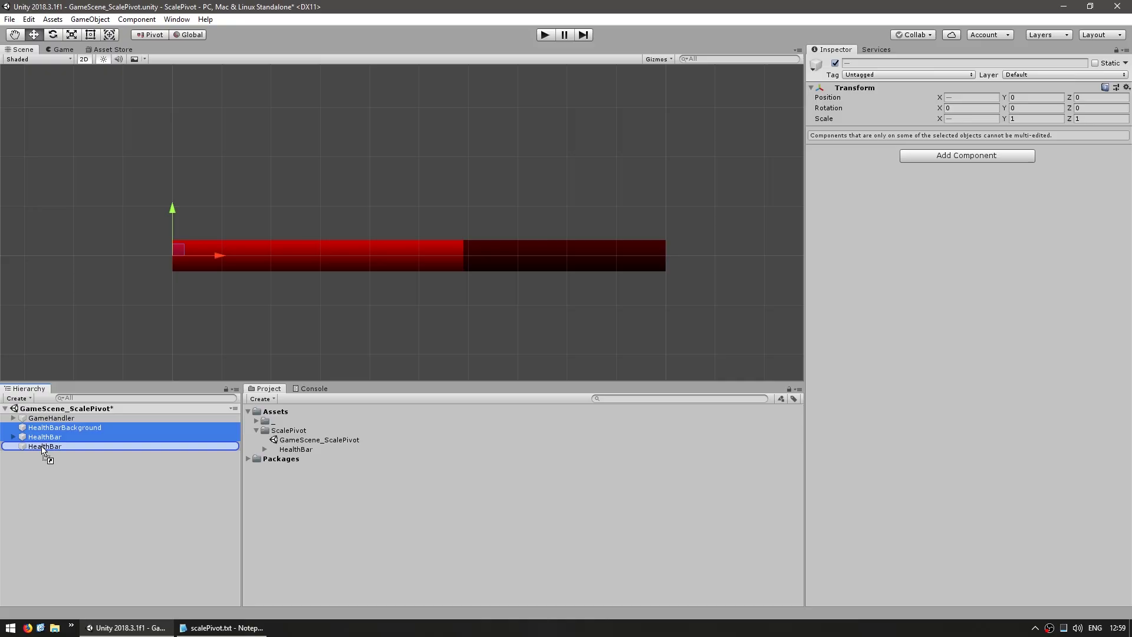
{"action": "left_click_drag", "start_coordinate": [45, 436], "coordinate": [89, 456]}
{"action": "key", "text": "Delete"}
{"action": "key", "text": "Delete"}
{"action": "key", "text": "Delete"}
{"action": "key", "text": "Delete"}
{"action": "key", "text": "Delete"}
{"action": "key", "text": "Delete"}
{"action": "key", "text": "Delete"}
{"action": "key", "text": "Delete"}
{"action": "key", "text": "Return"}
{"action": "key", "text": "Down"}
Step: Rename the old HealthBar to Bar, expand it to show Sprite, and save the scene
{"action": "key", "text": "F2"}
{"action": "type", "text": "Bar"}
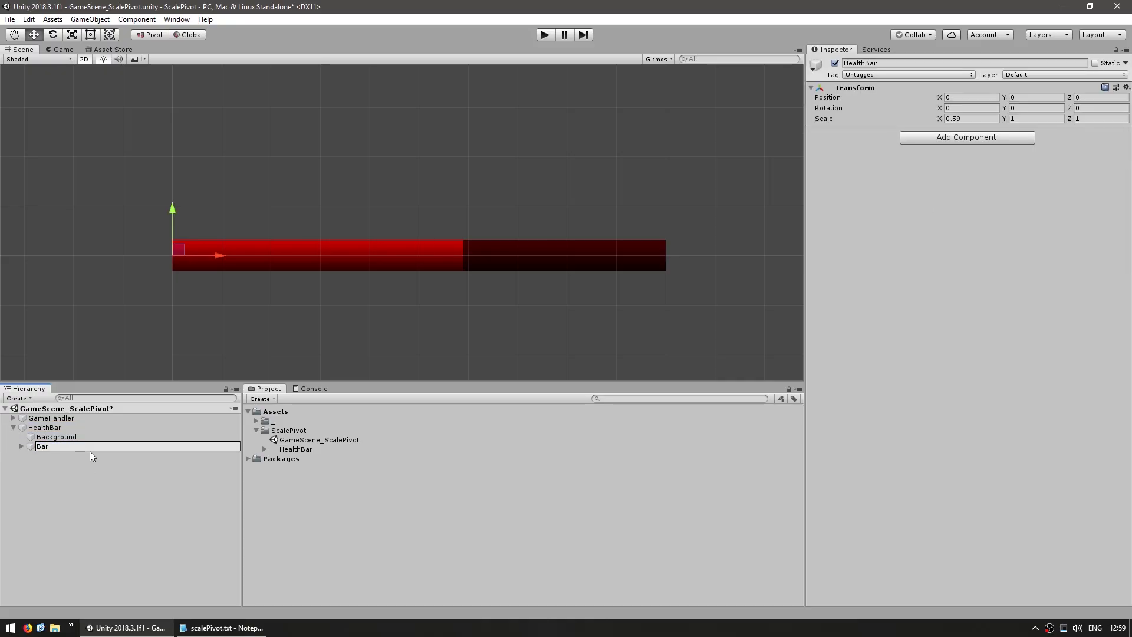
{"action": "key", "text": "Return"}
{"action": "key", "text": "Right"}
{"action": "key", "text": "Down"}
{"action": "left_click", "coordinate": [100, 484]}
{"action": "key", "text": "ctrl+s"}
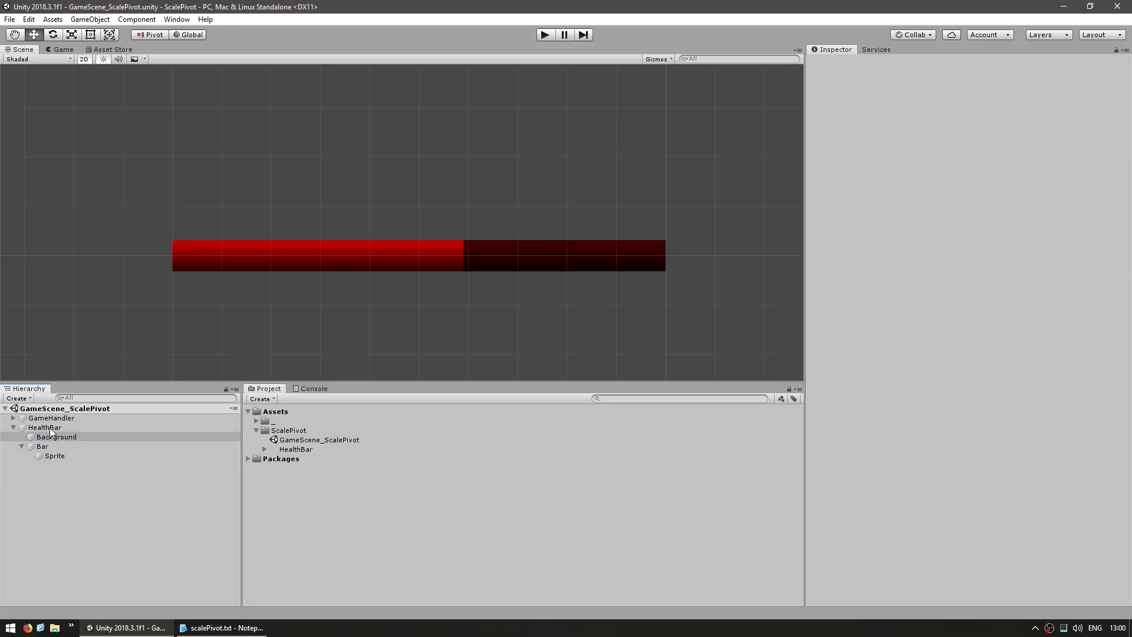
Step: Select Bar and drag its Scale X to 0.61 to shorten the red fill
{"action": "left_click", "coordinate": [57, 427]}
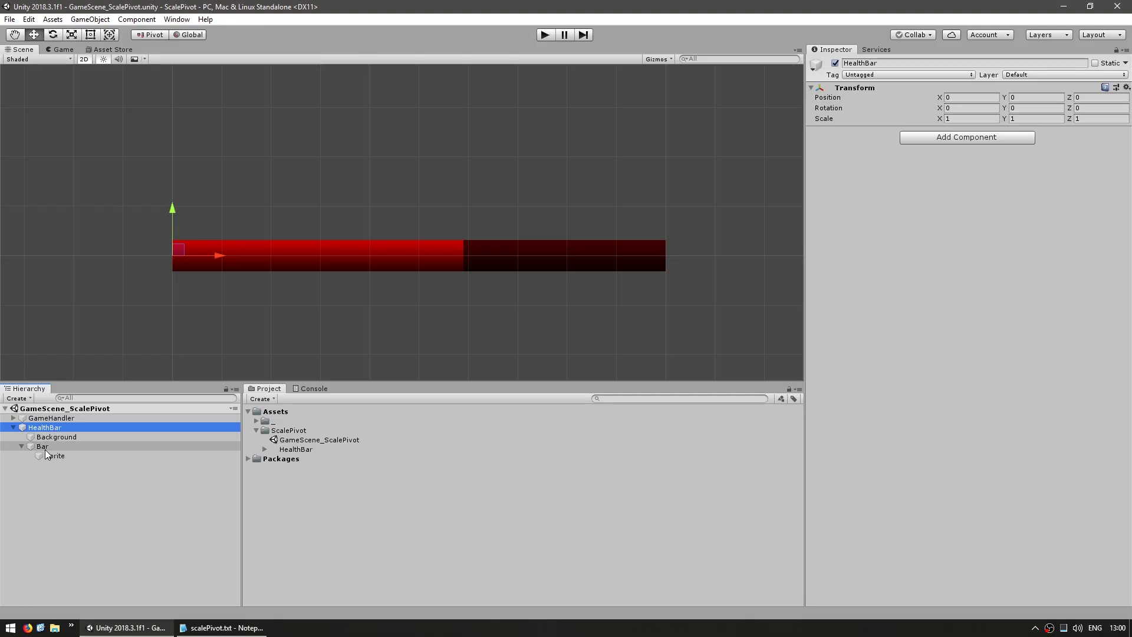
{"action": "left_click", "coordinate": [46, 448]}
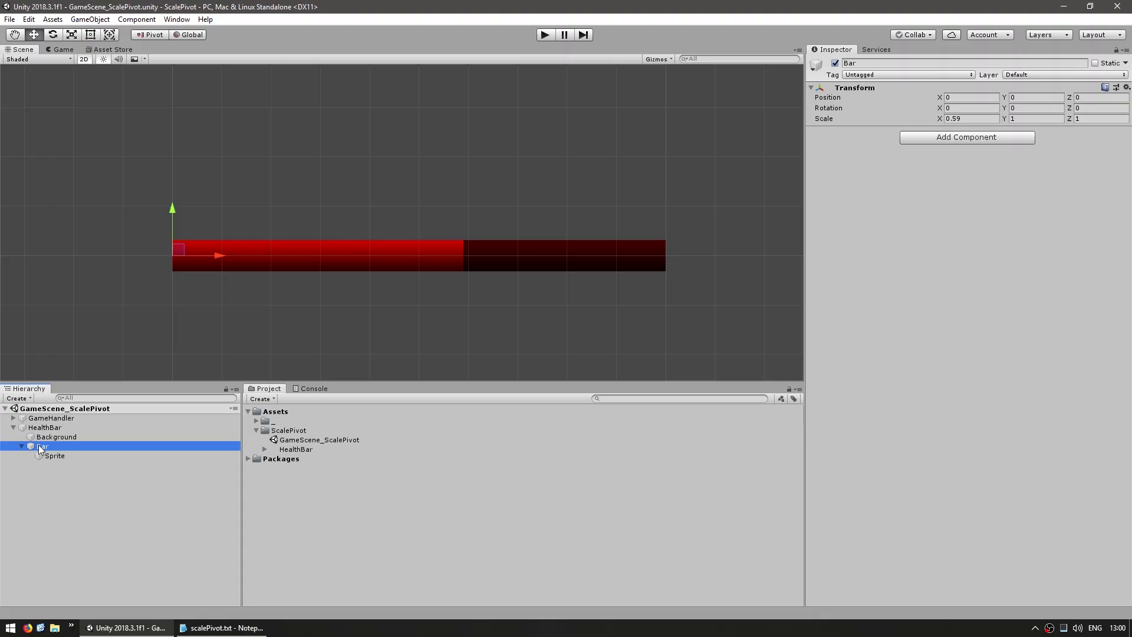
{"action": "mouse_move", "coordinate": [941, 118]}
{"action": "left_mouse_down"}
{"action": "mouse_move", "coordinate": [928, 118]}
{"action": "mouse_move", "coordinate": [941, 116]}
{"action": "mouse_move", "coordinate": [928, 118]}
{"action": "mouse_move", "coordinate": [950, 136]}
{"action": "left_mouse_up"}
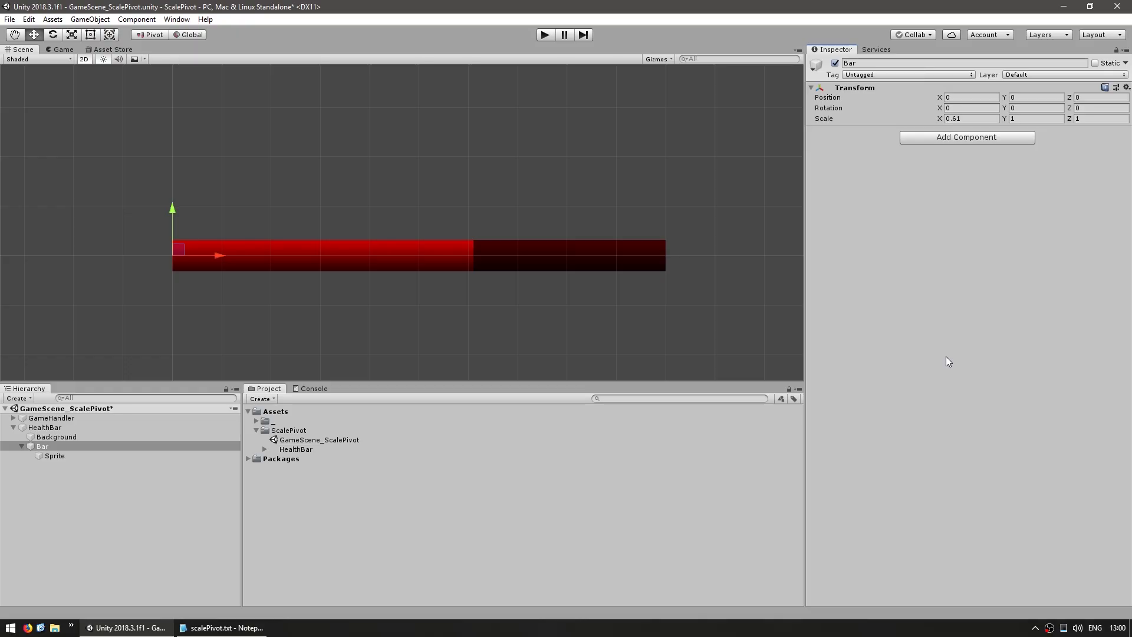
{"action": "scroll", "coordinate": [501, 308], "scroll_direction": "down", "scroll_amount": 3}
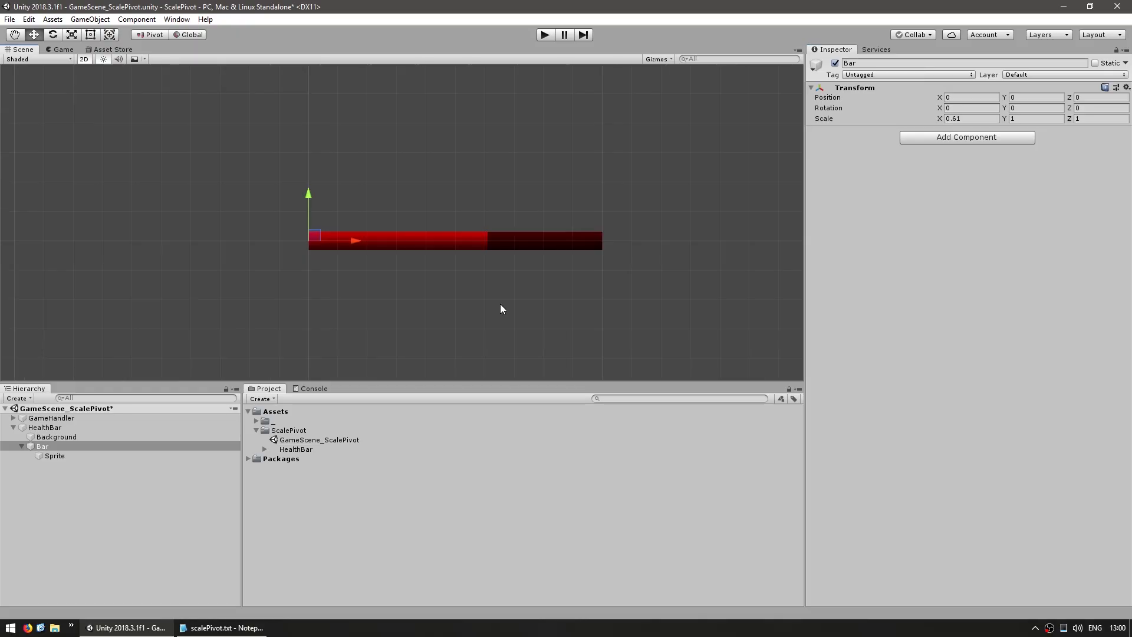
Step: Create a new 2D sprite object that uses the White_1x1 sprite
{"action": "right_click", "coordinate": [42, 487]}
{"action": "mouse_move", "coordinate": [129, 402]}
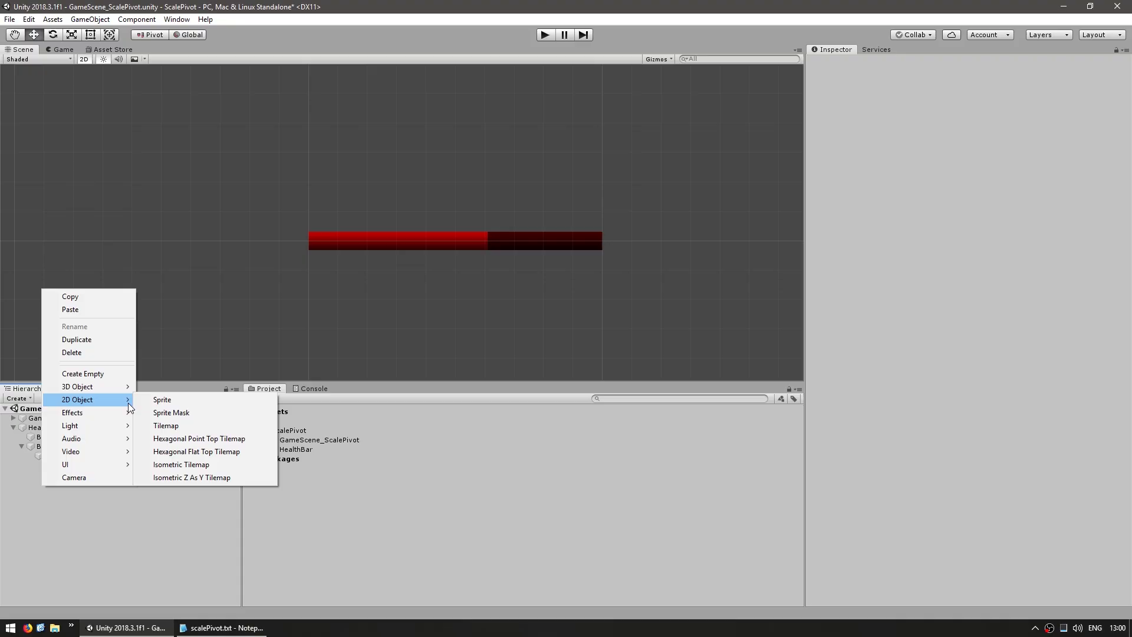
{"action": "left_click", "coordinate": [177, 399]}
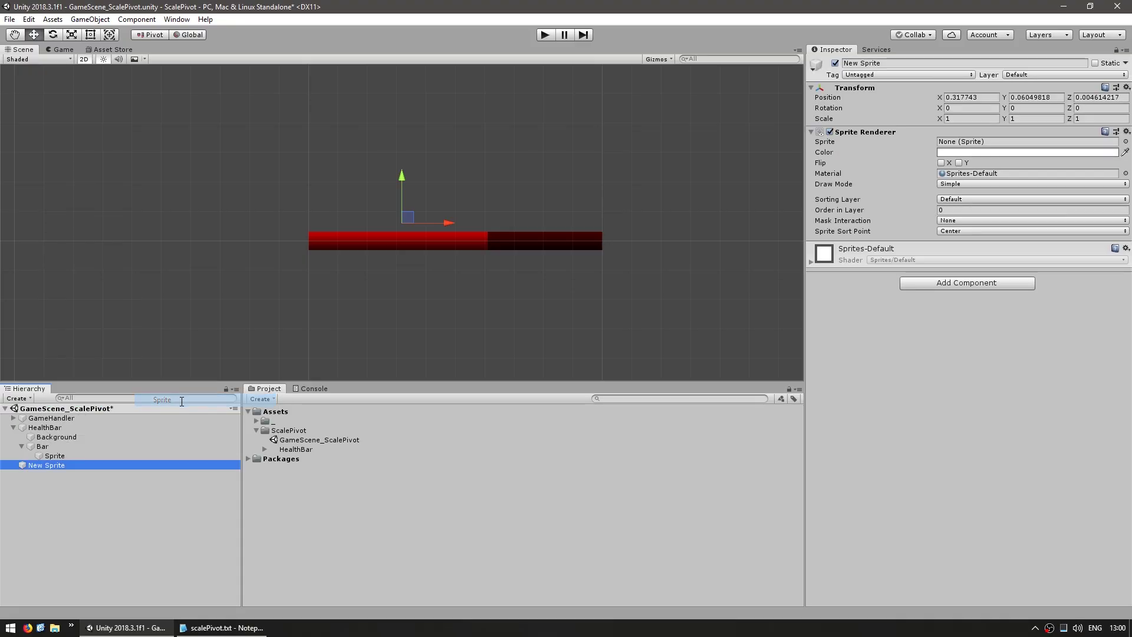
{"action": "left_click", "coordinate": [1124, 143]}
{"action": "type", "text": "white"}
{"action": "left_click", "coordinate": [658, 136]}
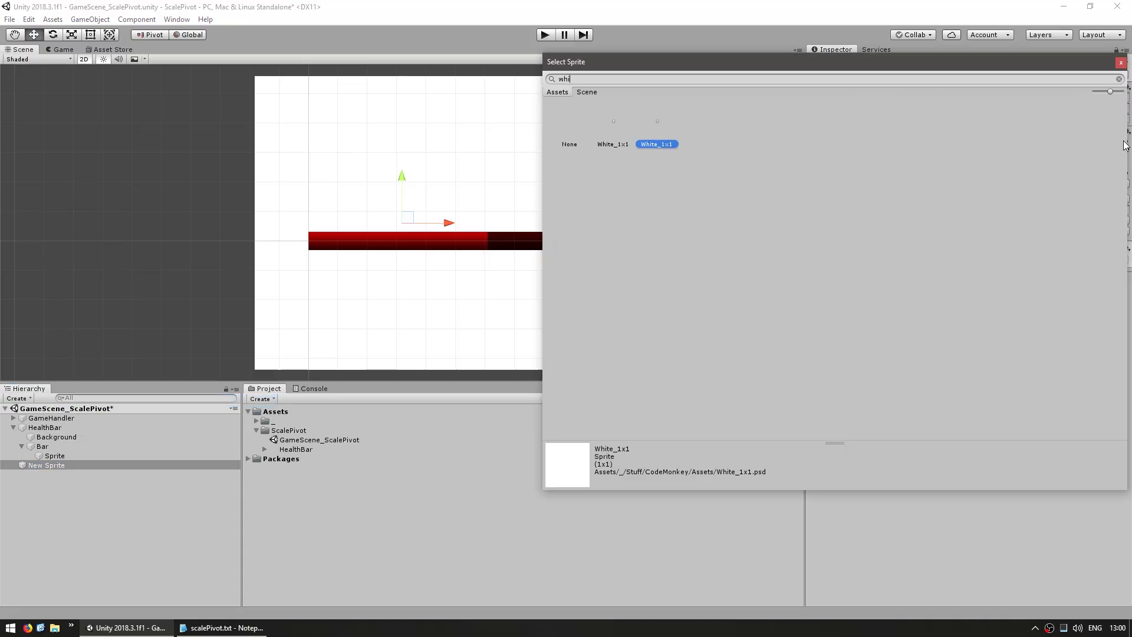
{"action": "left_click", "coordinate": [398, 229]}
Step: Set HealthBar's scale to 10 by 10
{"action": "scroll", "coordinate": [398, 229], "scroll_direction": "down", "scroll_amount": 5}
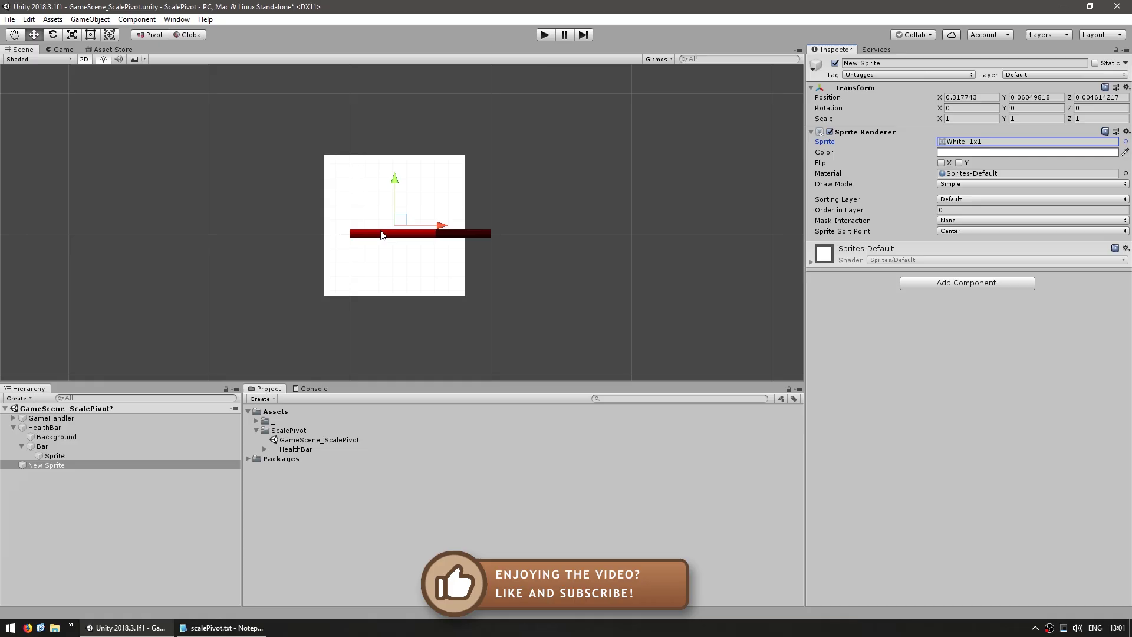
{"action": "left_click", "coordinate": [45, 426]}
{"action": "left_click", "coordinate": [971, 118]}
{"action": "type", "text": "10"}
{"action": "key", "text": "Tab"}
{"action": "type", "text": "10"}
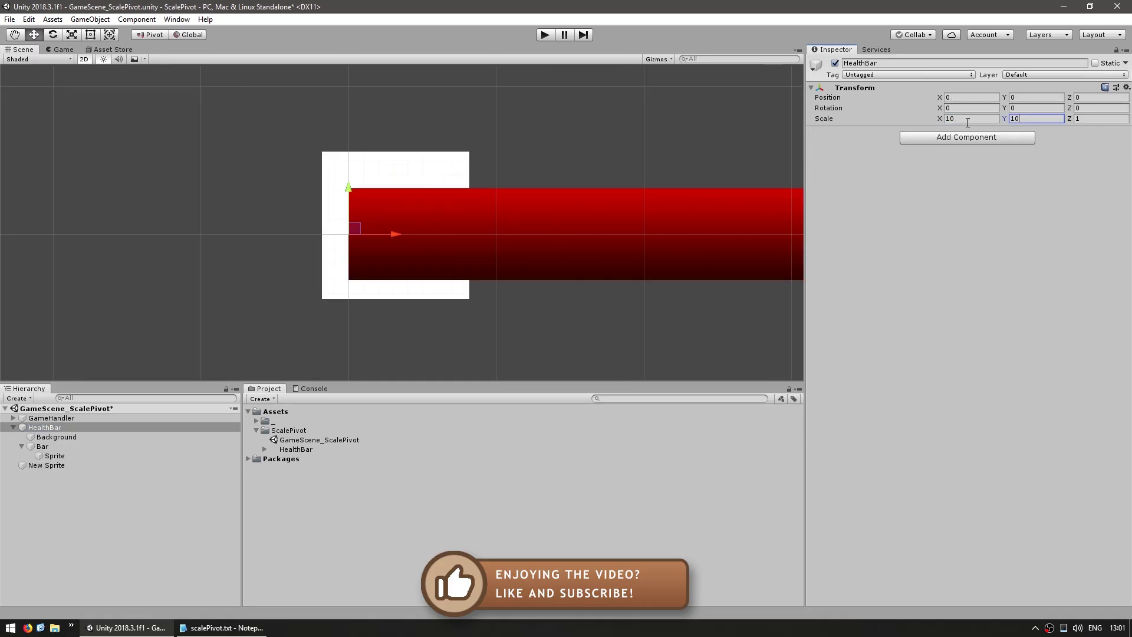
Step: Move the white sprite below the enlarged health bar and size it to 4 by 0.2
{"action": "scroll", "coordinate": [471, 303], "scroll_direction": "down", "scroll_amount": 3}
{"action": "mouse_move", "coordinate": [470, 303]}
{"action": "middle_mouse_down"}
{"action": "mouse_move", "coordinate": [356, 272]}
{"action": "mouse_move", "coordinate": [439, 253]}
{"action": "middle_mouse_up"}
{"action": "left_click", "coordinate": [348, 242]}
{"action": "scroll", "coordinate": [375, 253], "scroll_direction": "up", "scroll_amount": 2}
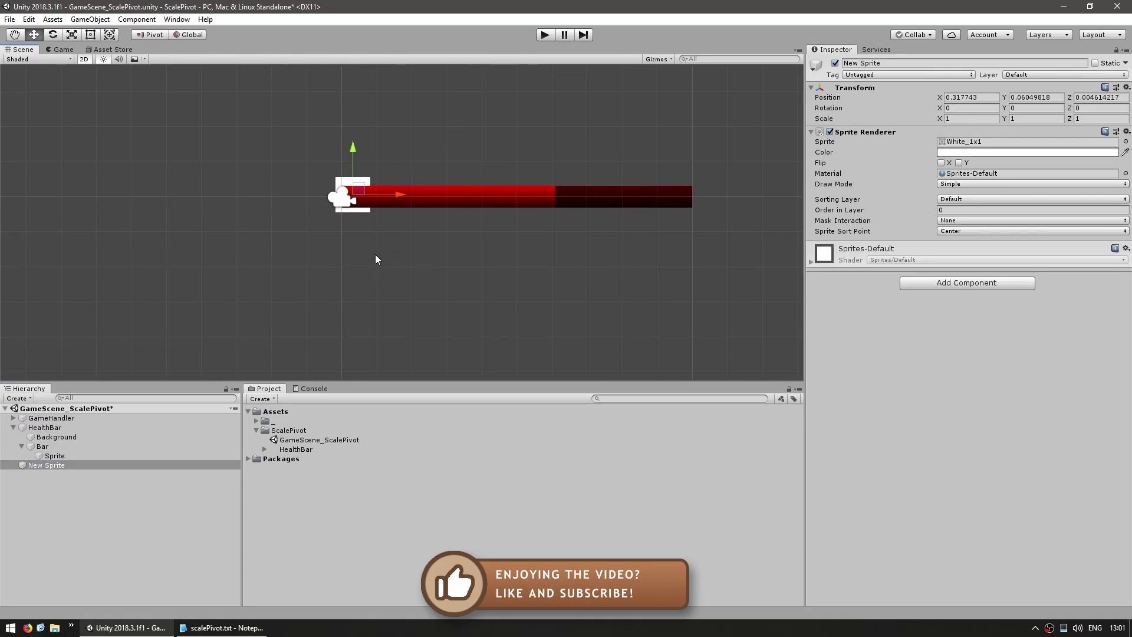
{"action": "left_click_drag", "start_coordinate": [330, 189], "coordinate": [407, 264]}
{"action": "scroll", "coordinate": [408, 266], "scroll_direction": "down", "scroll_amount": 3}
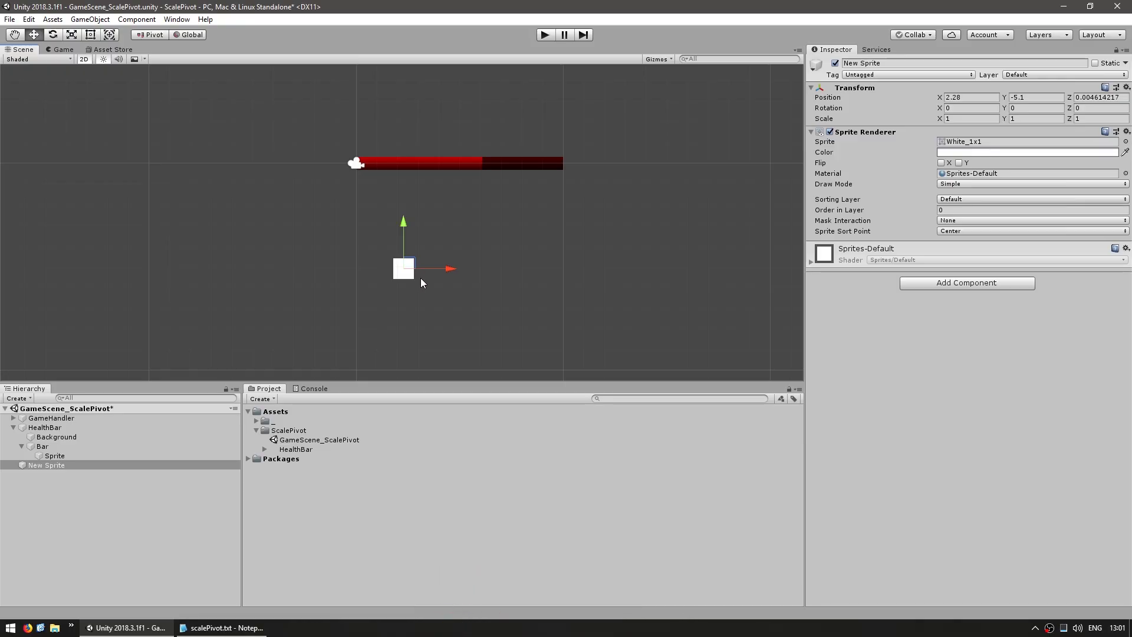
{"action": "scroll", "coordinate": [421, 272], "scroll_direction": "down", "scroll_amount": 2}
{"action": "scroll", "coordinate": [415, 276], "scroll_direction": "up", "scroll_amount": 4}
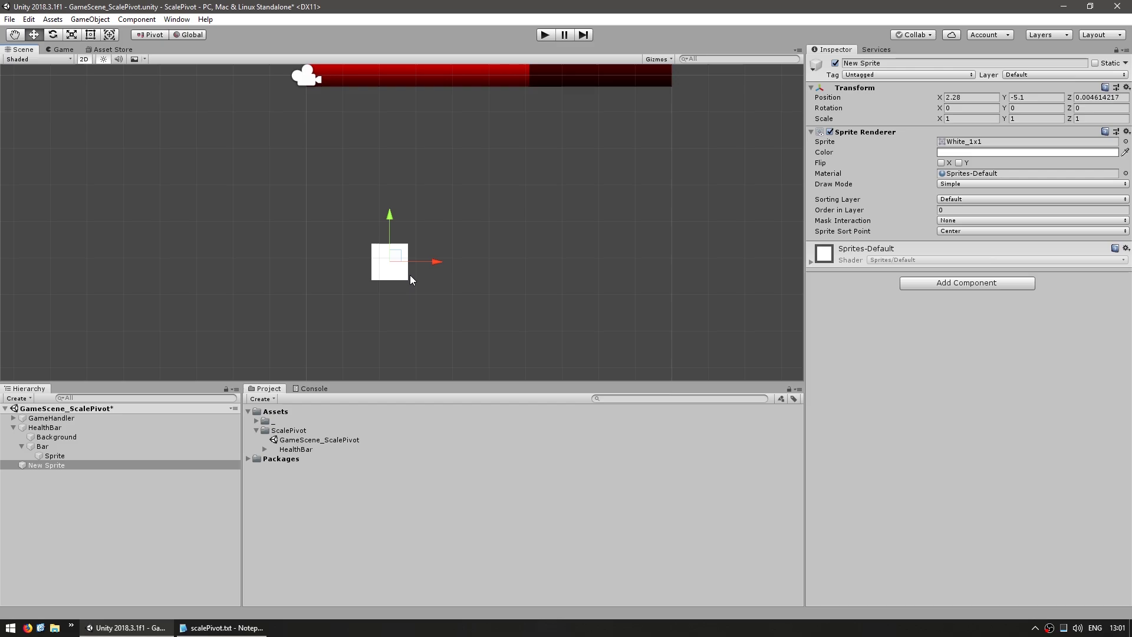
{"action": "scroll", "coordinate": [413, 276], "scroll_direction": "up", "scroll_amount": 3}
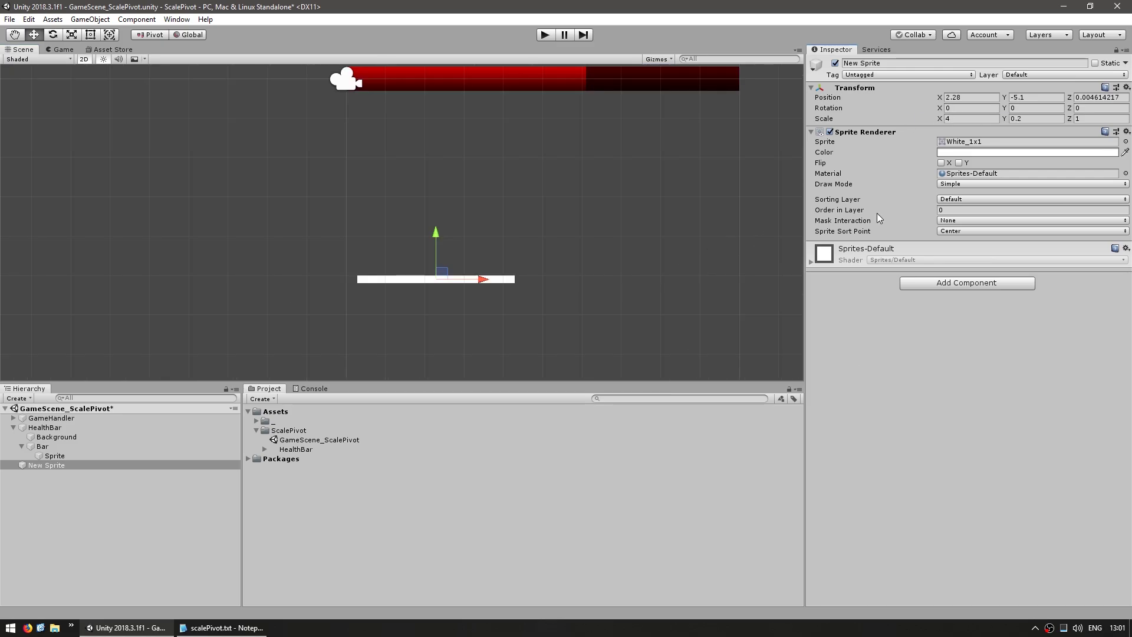
{"action": "left_click_drag", "start_coordinate": [1069, 108], "coordinate": [1112, 386]}
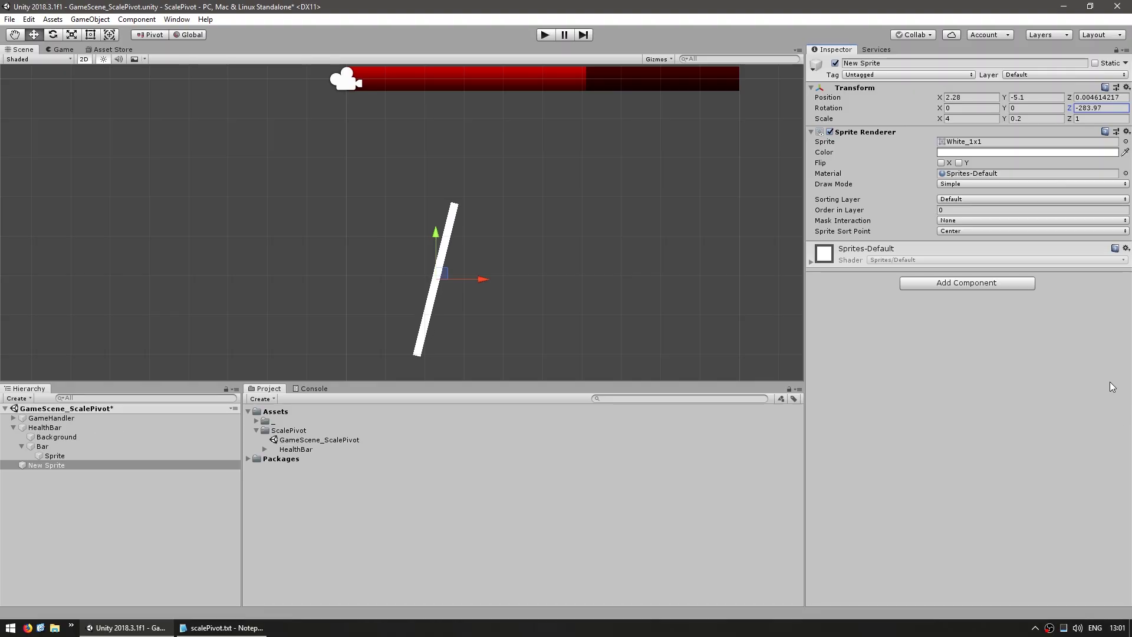
Step: Rename the sprite to 'Sprite' and nest it under a new empty ClockHand object
{"action": "type", "text": "0"}
{"action": "left_click", "coordinate": [53, 465]}
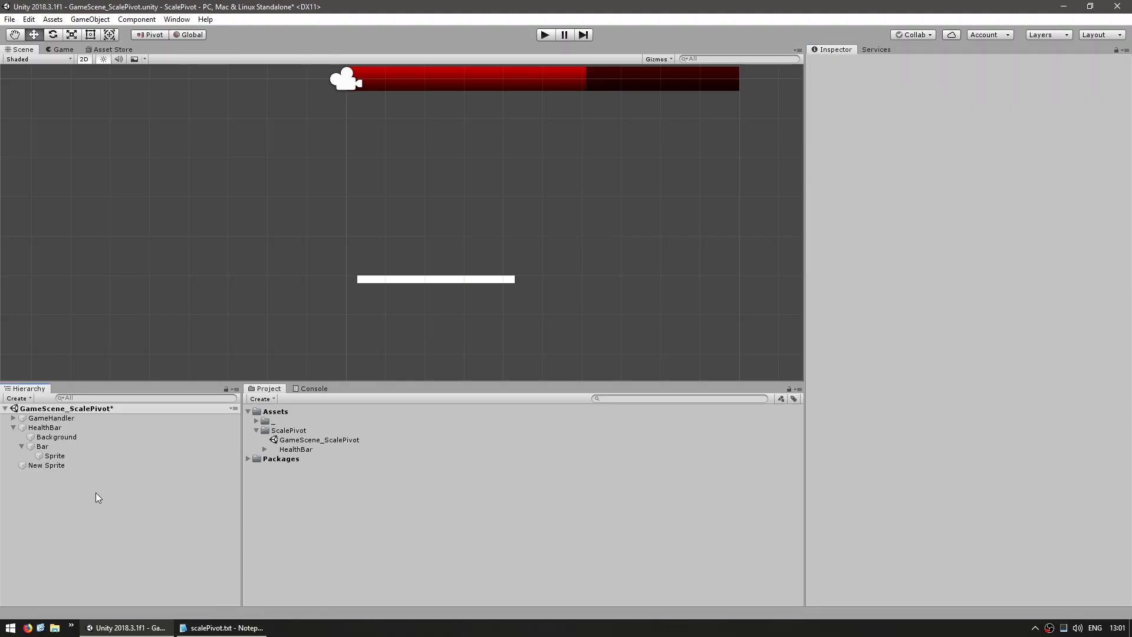
{"action": "type", "text": "Sprite"}
{"action": "key", "text": "Return"}
{"action": "right_click", "coordinate": [160, 514]}
{"action": "left_click", "coordinate": [177, 387]}
{"action": "type", "text": "Clock"}
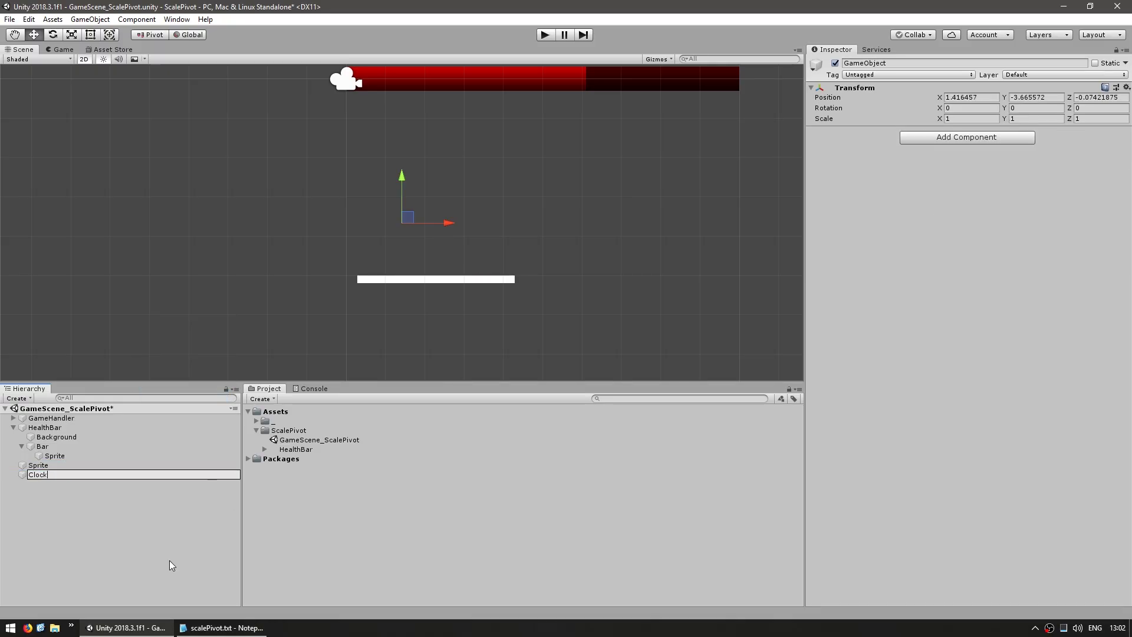
{"action": "type", "text": "Hand"}
{"action": "key", "text": "Return"}
{"action": "left_click_drag", "start_coordinate": [40, 465], "coordinate": [56, 474]}
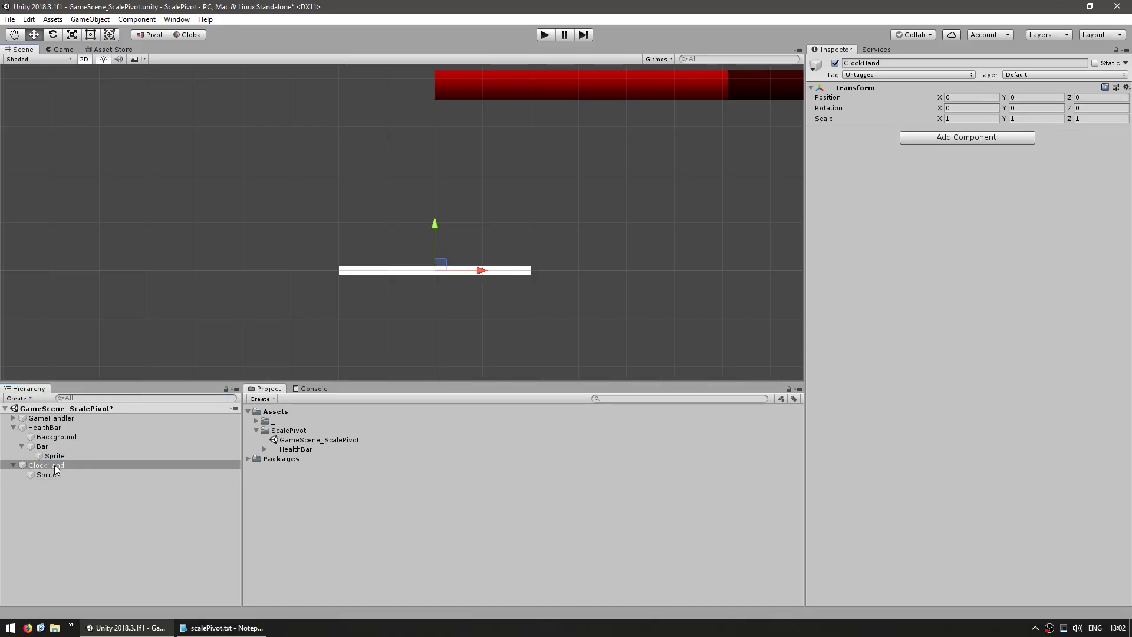
Step: Offset the hand sprite so its end sits at the origin, then rotate ClockHand to about -24°
{"action": "left_click", "coordinate": [47, 475]}
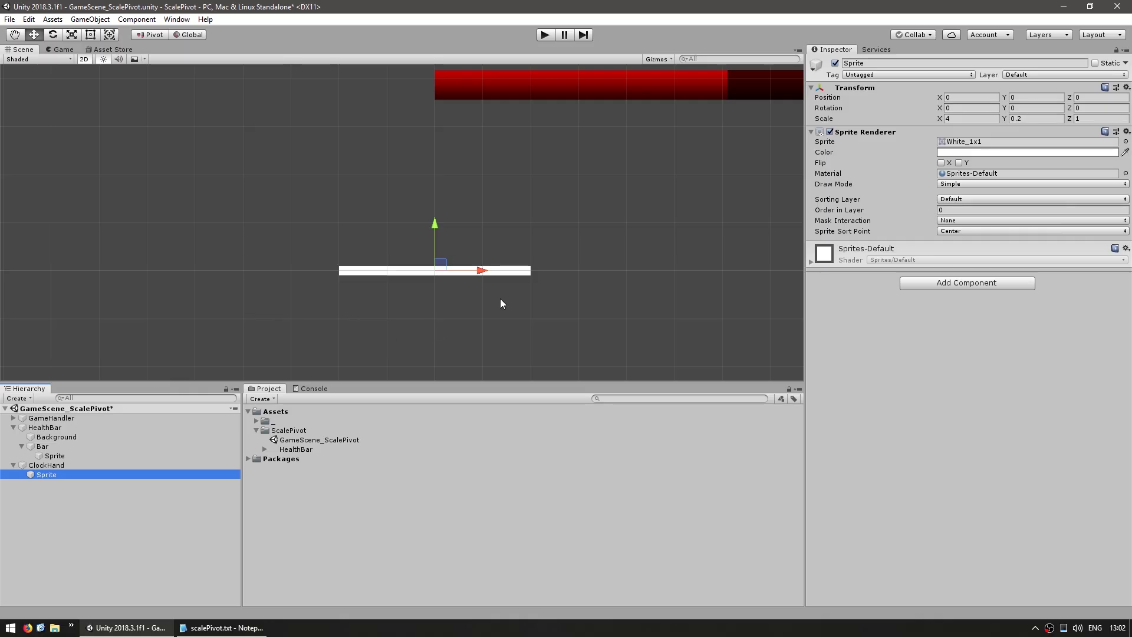
{"action": "left_click_drag", "start_coordinate": [476, 272], "coordinate": [574, 260]}
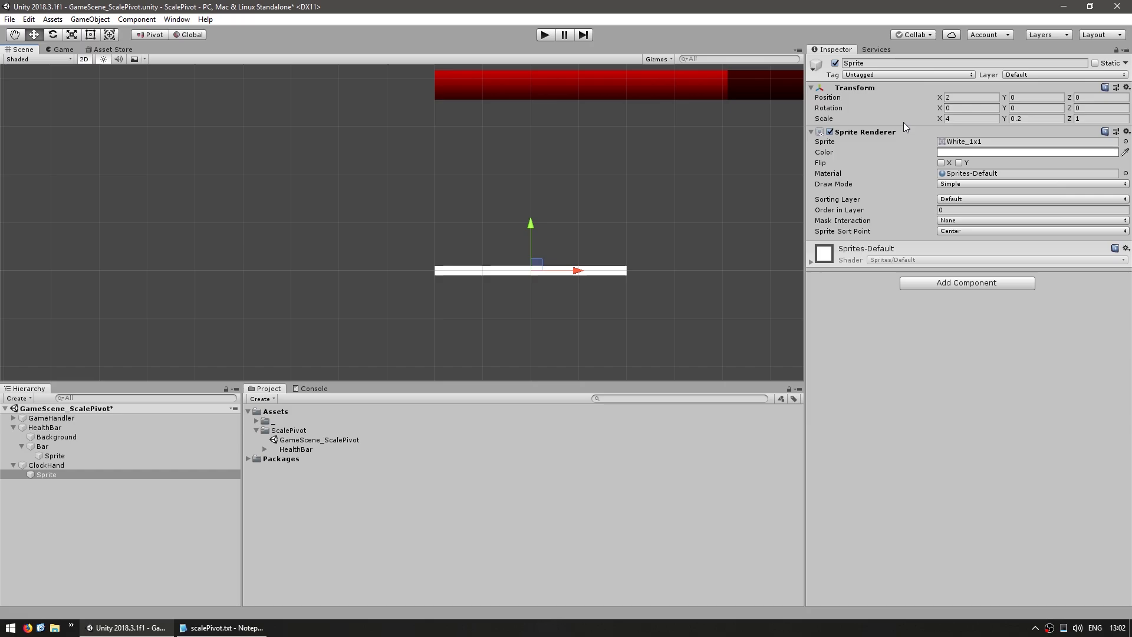
{"action": "left_click", "coordinate": [961, 119]}
{"action": "left_click", "coordinate": [54, 466]}
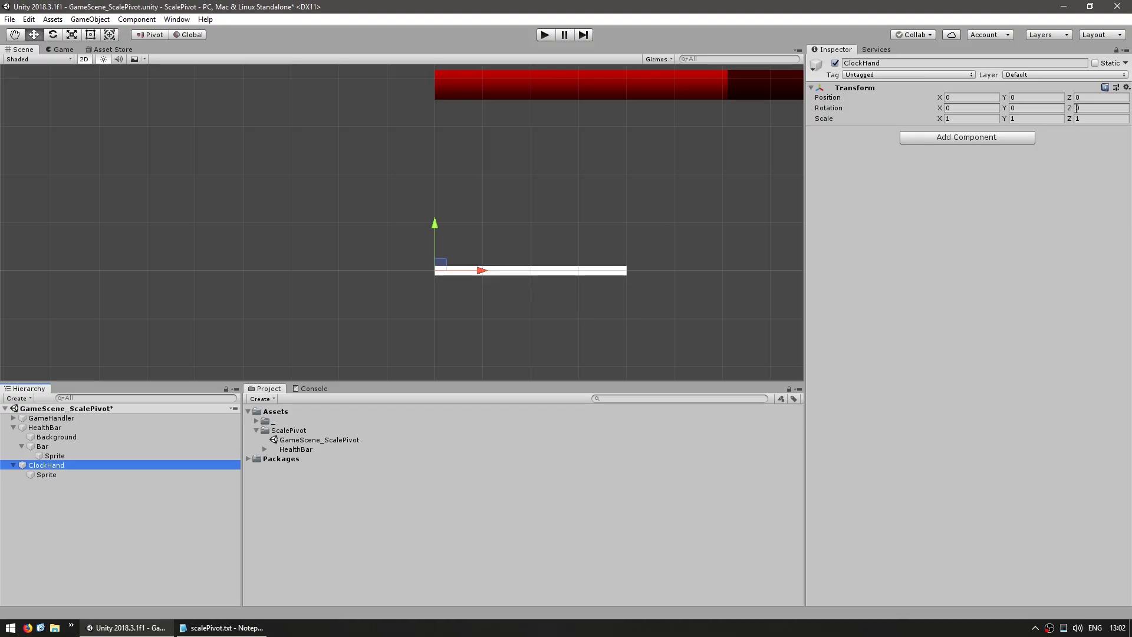
{"action": "left_click_drag", "start_coordinate": [1067, 105], "coordinate": [619, 207]}
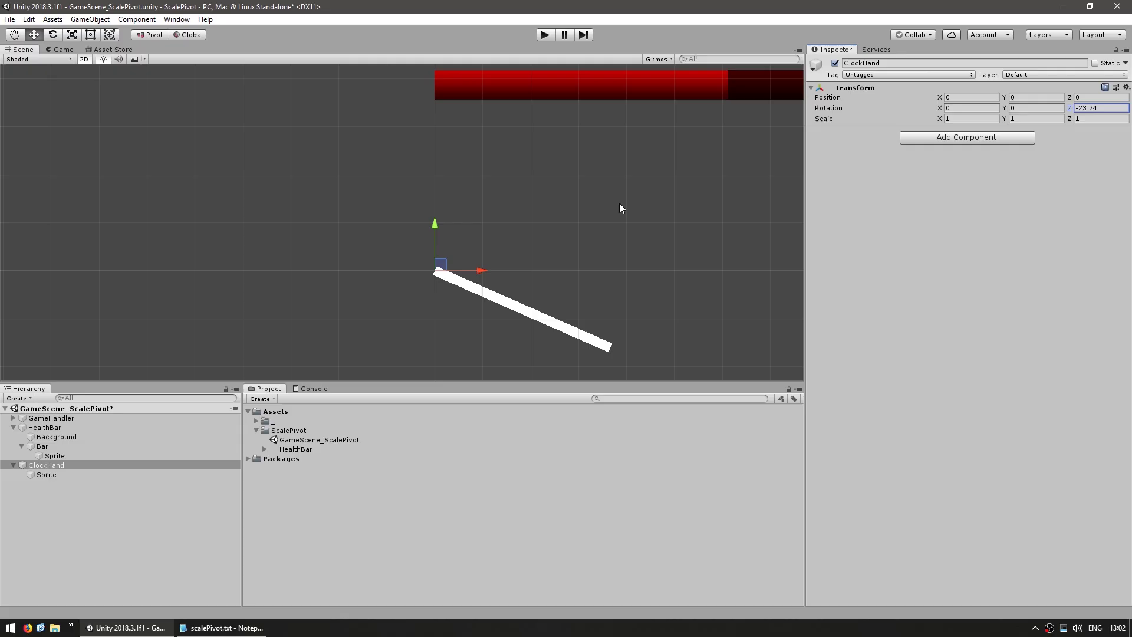
{"action": "left_click", "coordinate": [126, 553]}
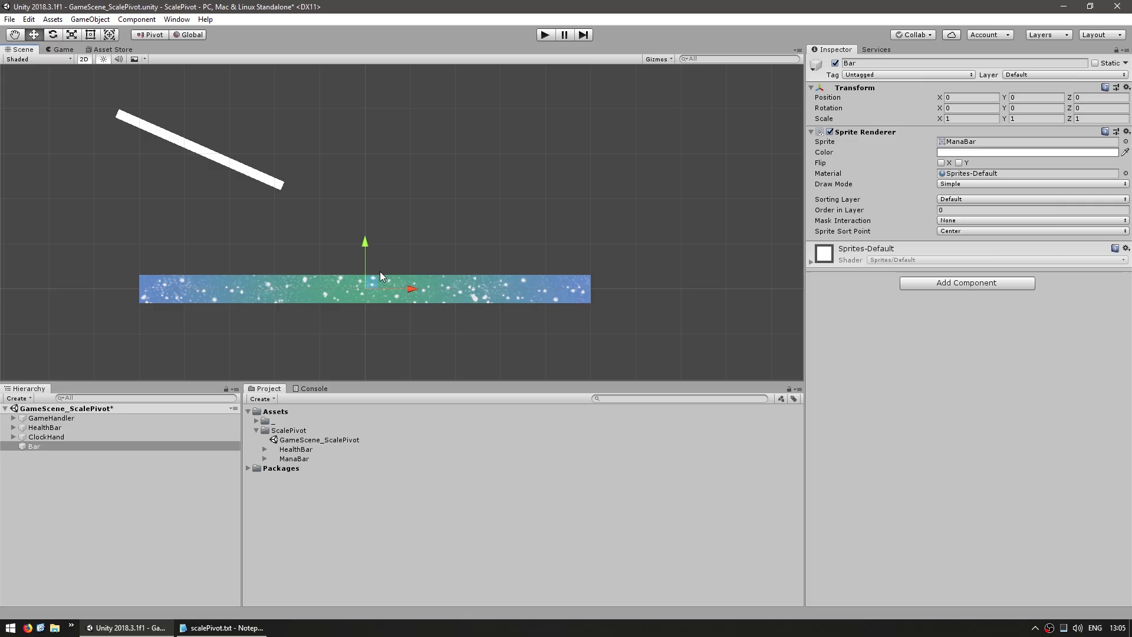
Step: Move the mana bar to sit below the red health bar
{"action": "left_click_drag", "start_coordinate": [366, 284], "coordinate": [734, 106]}
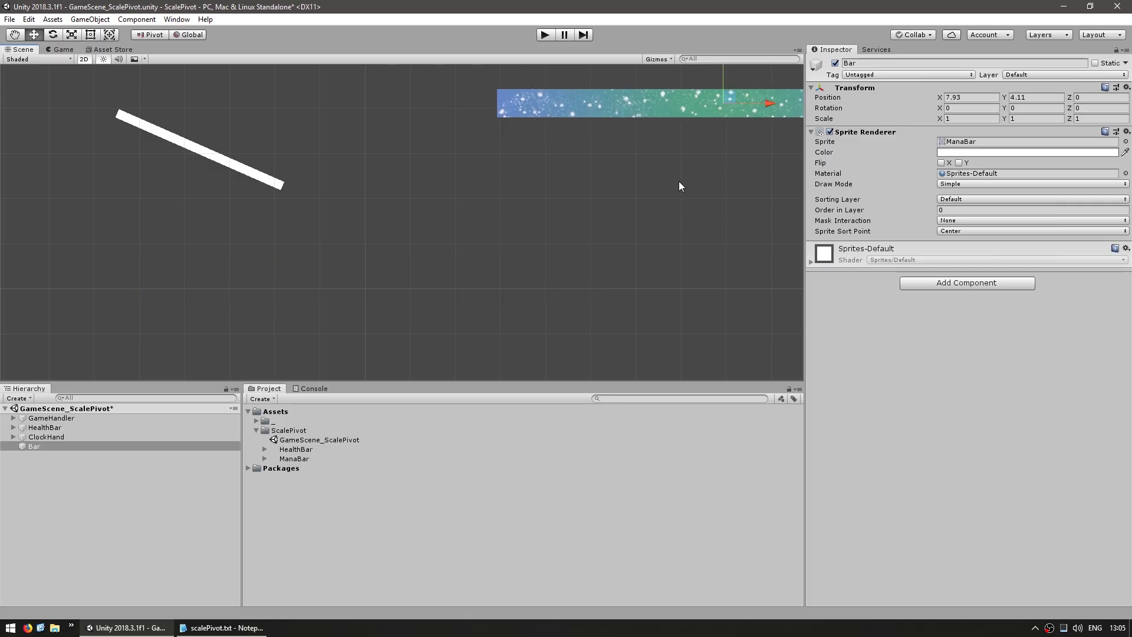
{"action": "scroll", "coordinate": [678, 181], "scroll_direction": "down", "scroll_amount": 3}
{"action": "left_click_drag", "start_coordinate": [566, 229], "coordinate": [501, 195]}
{"action": "scroll", "coordinate": [501, 195], "scroll_direction": "down", "scroll_amount": 3}
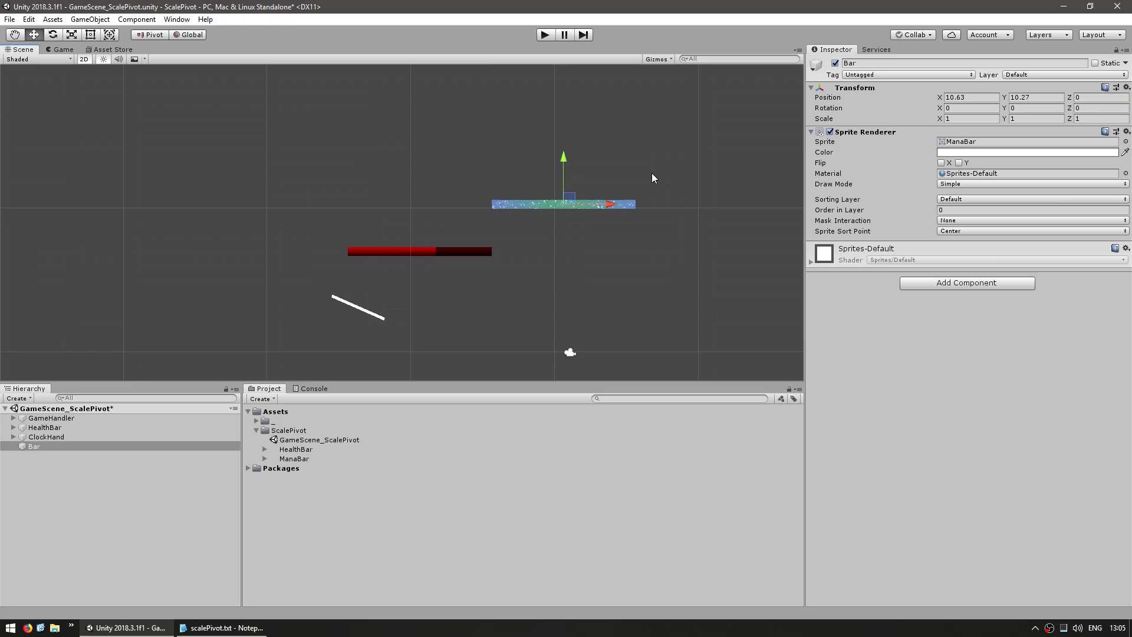
{"action": "left_click_drag", "start_coordinate": [572, 199], "coordinate": [519, 274]}
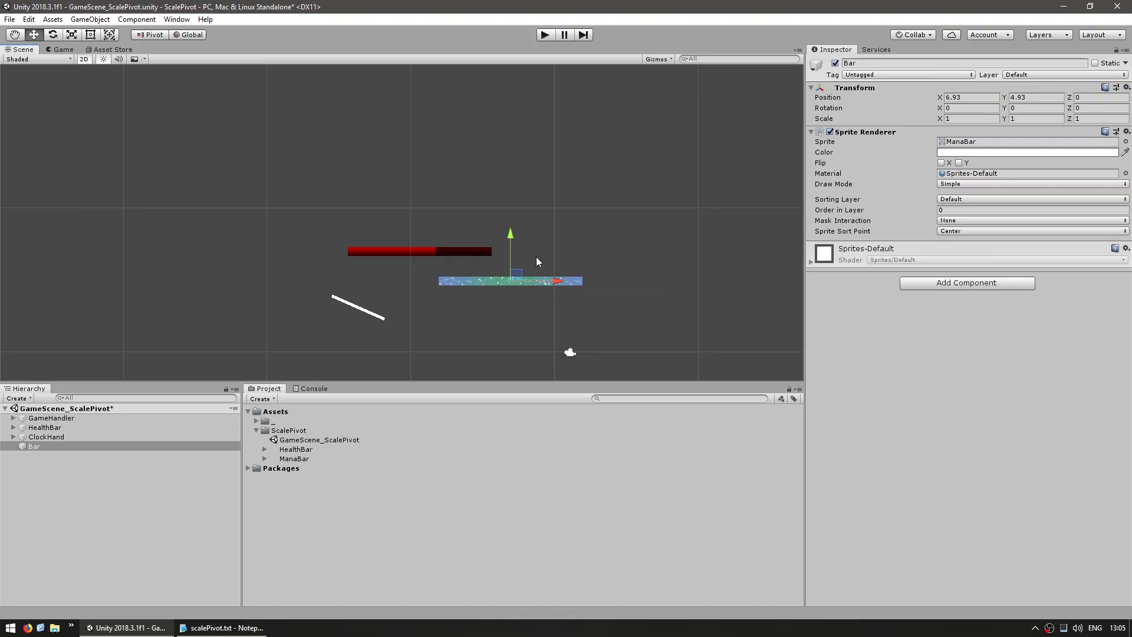
Step: Wrap the mana Bar in an empty parent positioned at 0, 0
{"action": "left_click", "coordinate": [86, 446]}
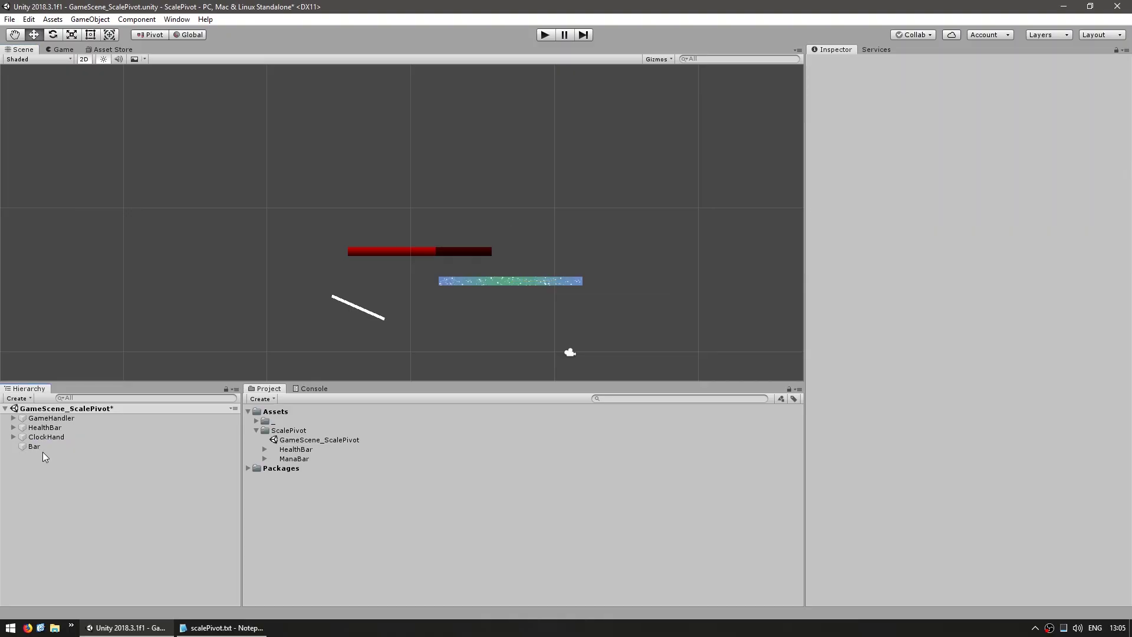
{"action": "left_click", "coordinate": [40, 449]}
{"action": "right_click", "coordinate": [47, 454]}
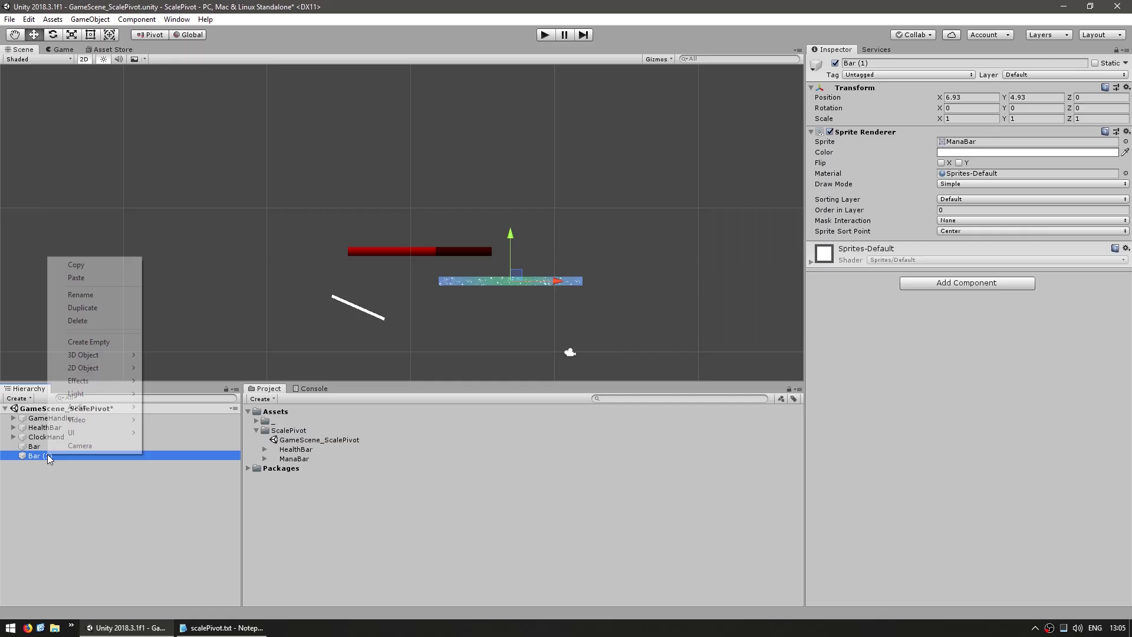
{"action": "left_click", "coordinate": [71, 446]}
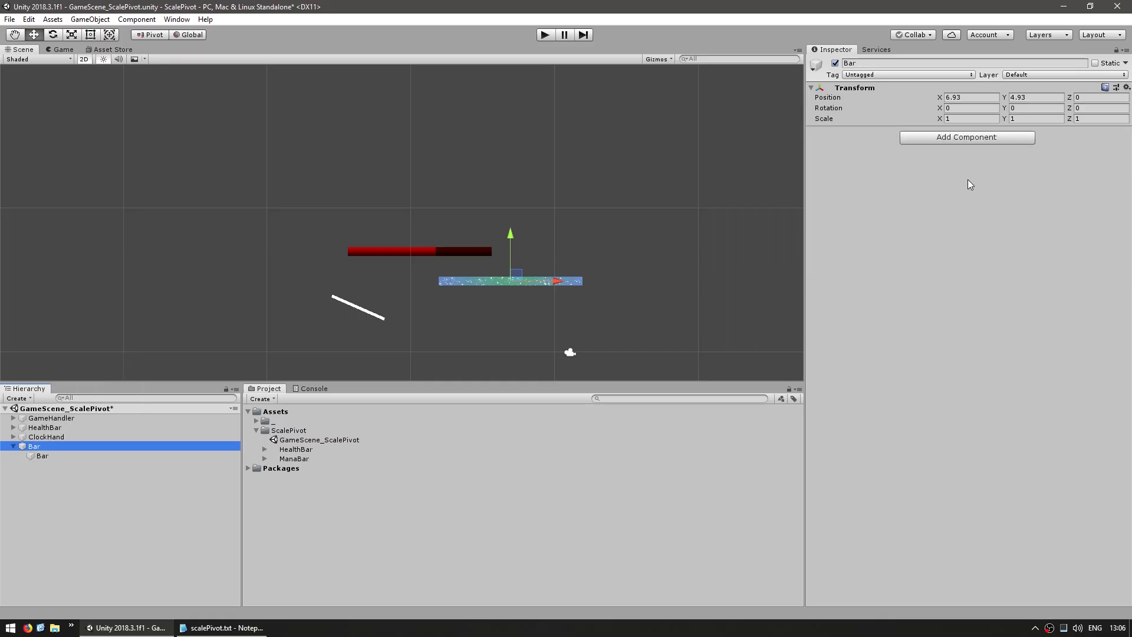
{"action": "left_click", "coordinate": [978, 98]}
{"action": "type", "text": "0"}
{"action": "key", "text": "Tab"}
{"action": "type", "text": "0"}
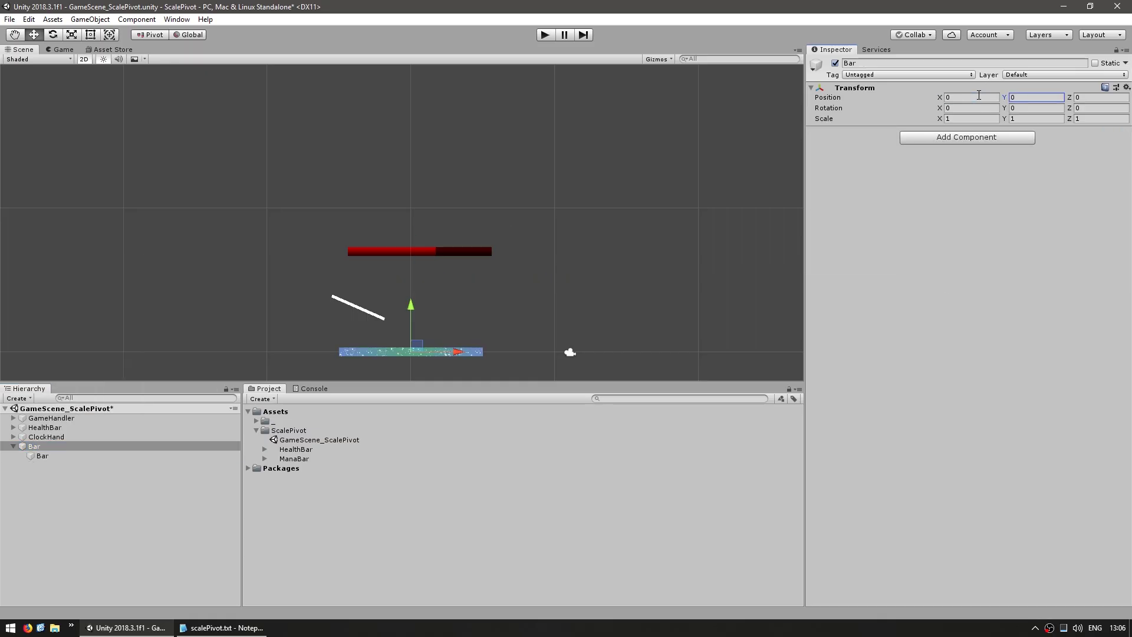
Step: Offset the child mana bar sprite to X 5 so its left end meets the origin
{"action": "left_click", "coordinate": [46, 456]}
{"action": "middle_click_drag", "start_coordinate": [460, 352], "coordinate": [451, 309]}
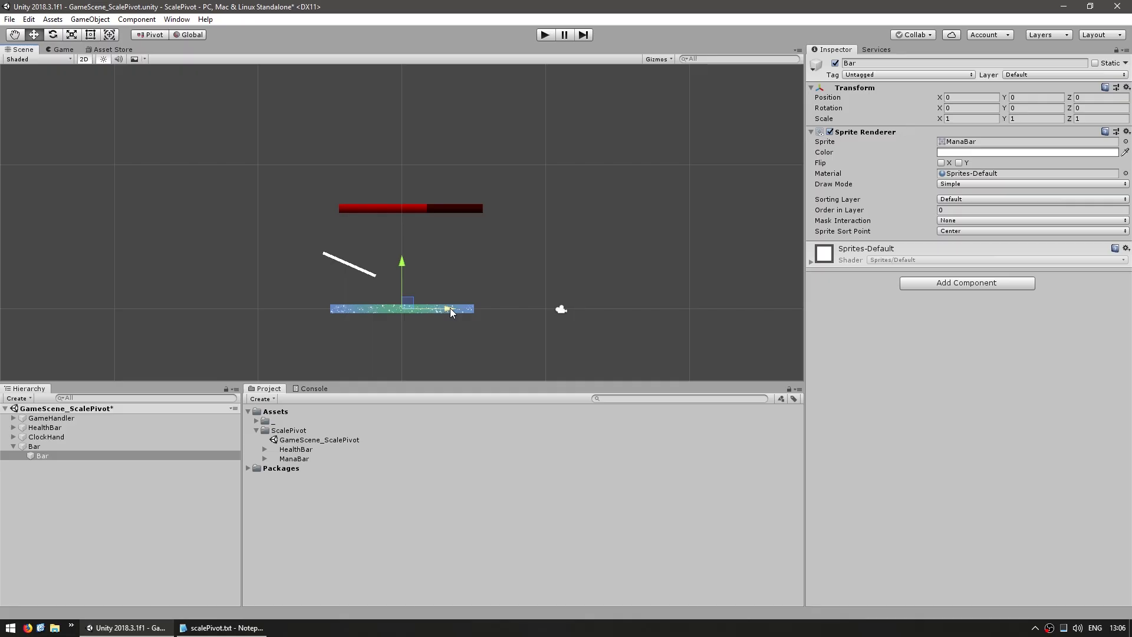
{"action": "left_click_drag", "start_coordinate": [450, 308], "coordinate": [526, 296]}
{"action": "left_click", "coordinate": [977, 97]}
{"action": "type", "text": "5.18"}
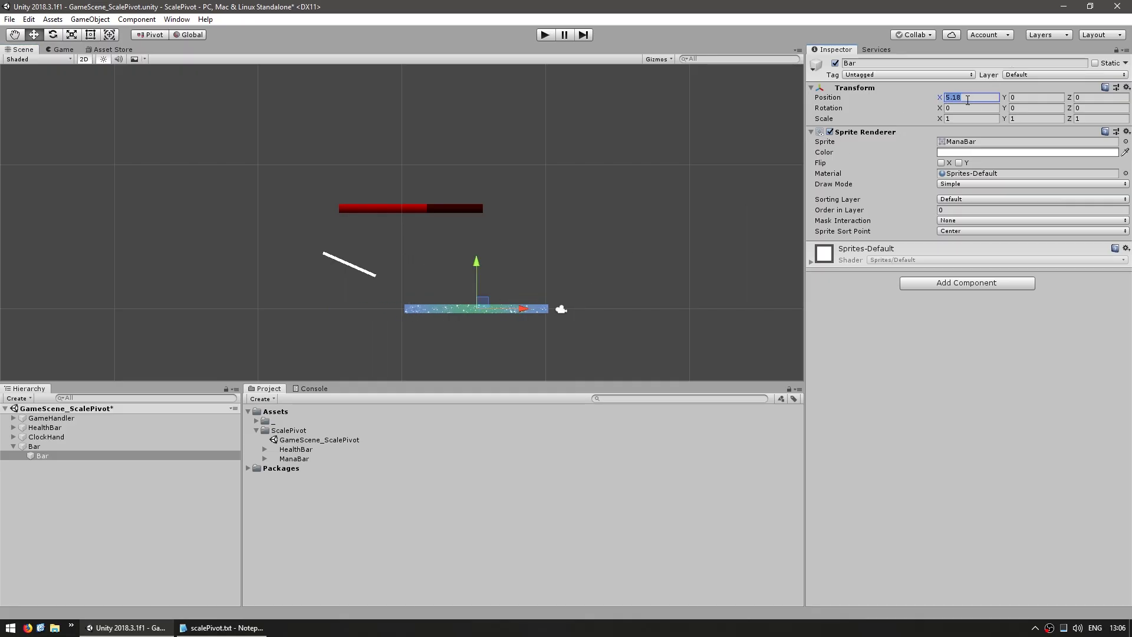
{"action": "key", "text": "Return"}
{"action": "left_click", "coordinate": [497, 306]}
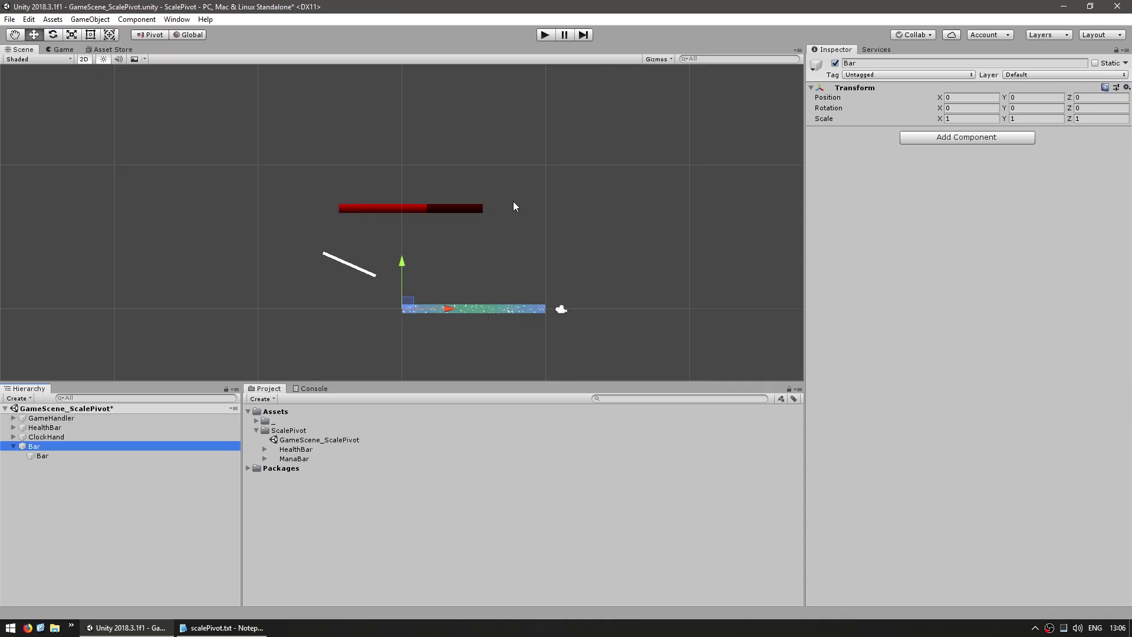
Step: Rotate the Bar container to 42.62° on Z and stretch its X scale to 1.51
{"action": "left_click_drag", "start_coordinate": [1069, 108], "coordinate": [784, 119]}
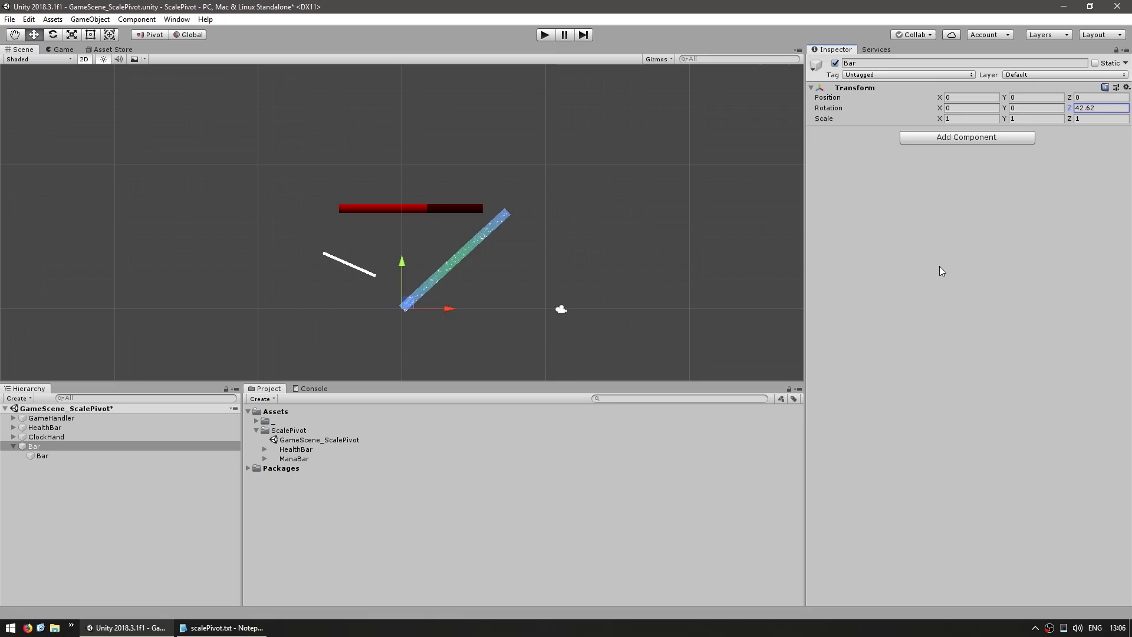
{"action": "left_click_drag", "start_coordinate": [941, 120], "coordinate": [957, 120]}
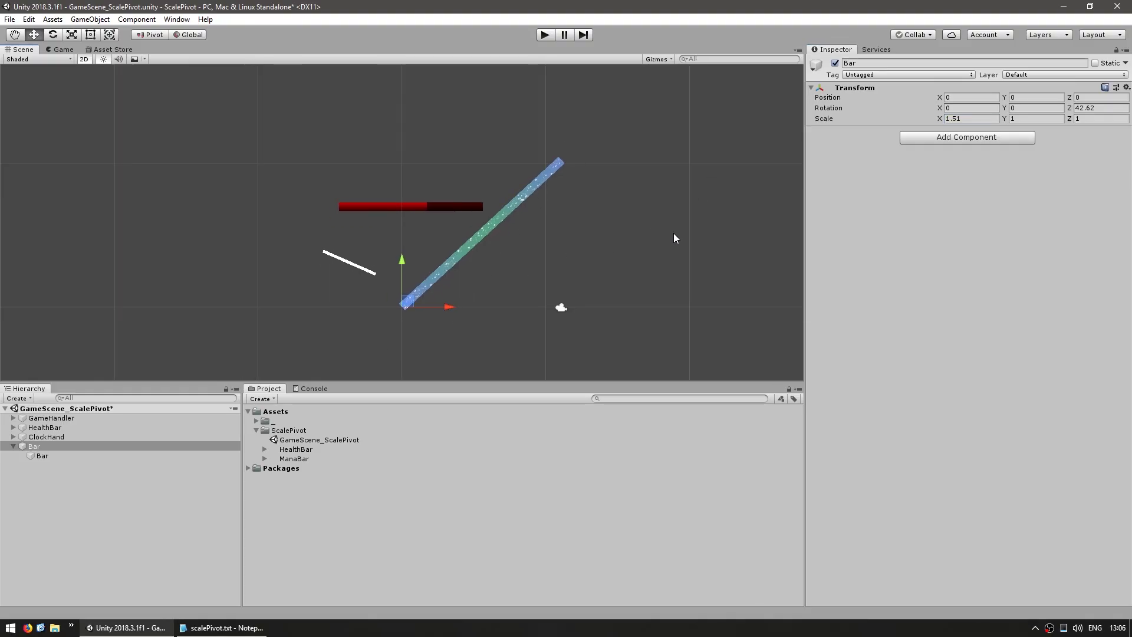
Step: Check the HealthBar texture's import settings, then reselect the child mana bar sprite
{"action": "left_click", "coordinate": [293, 452]}
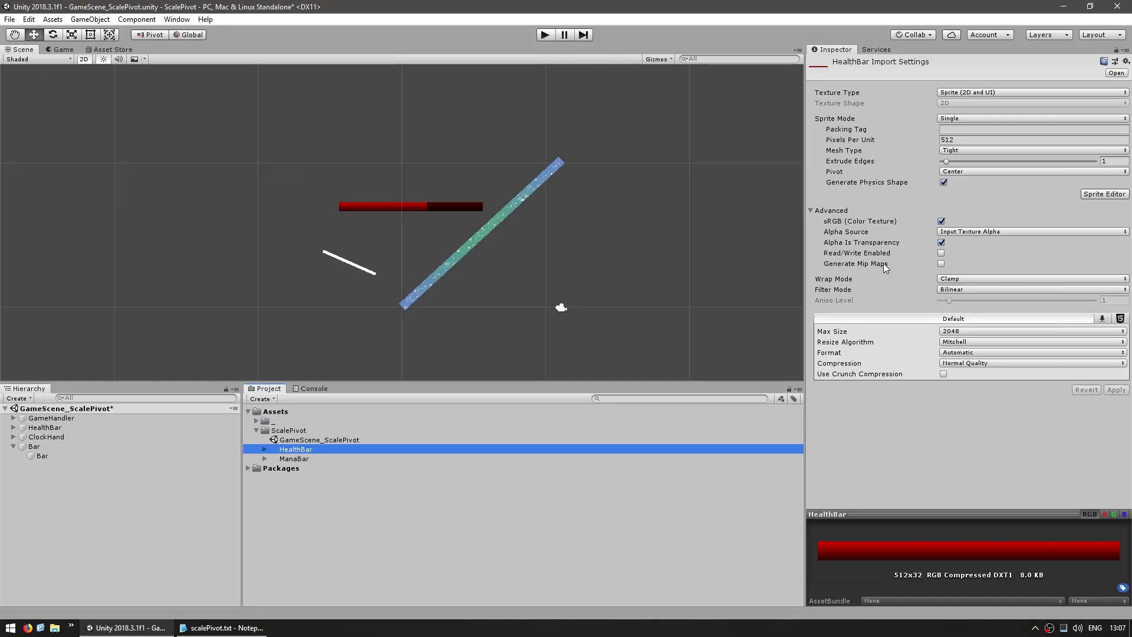
{"action": "key", "text": "ctrl+z"}
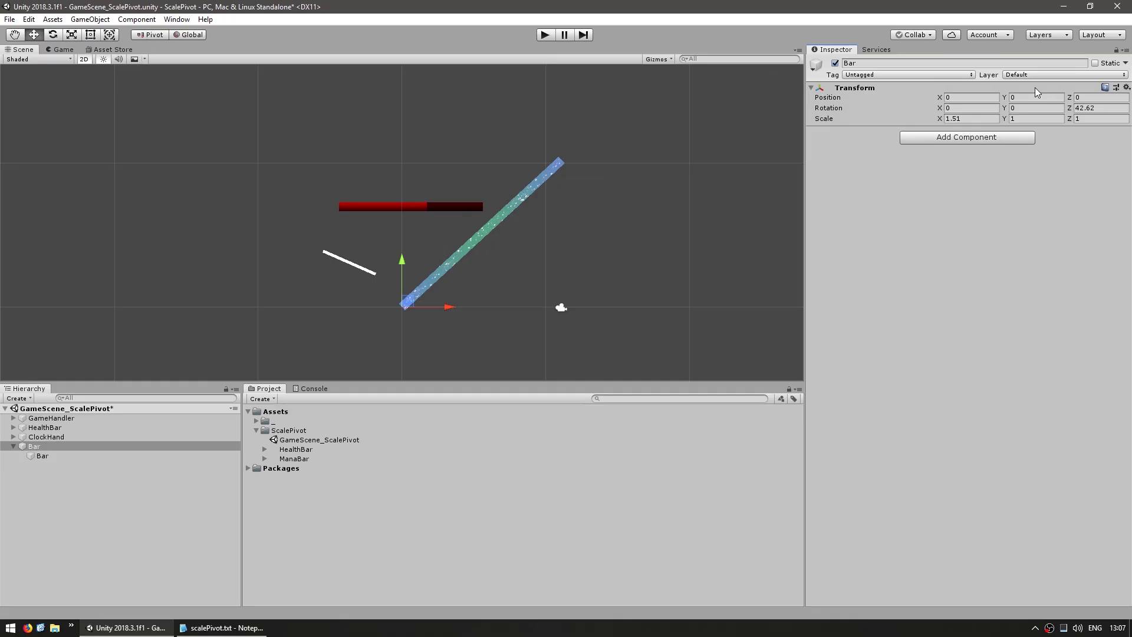
{"action": "left_click", "coordinate": [62, 456]}
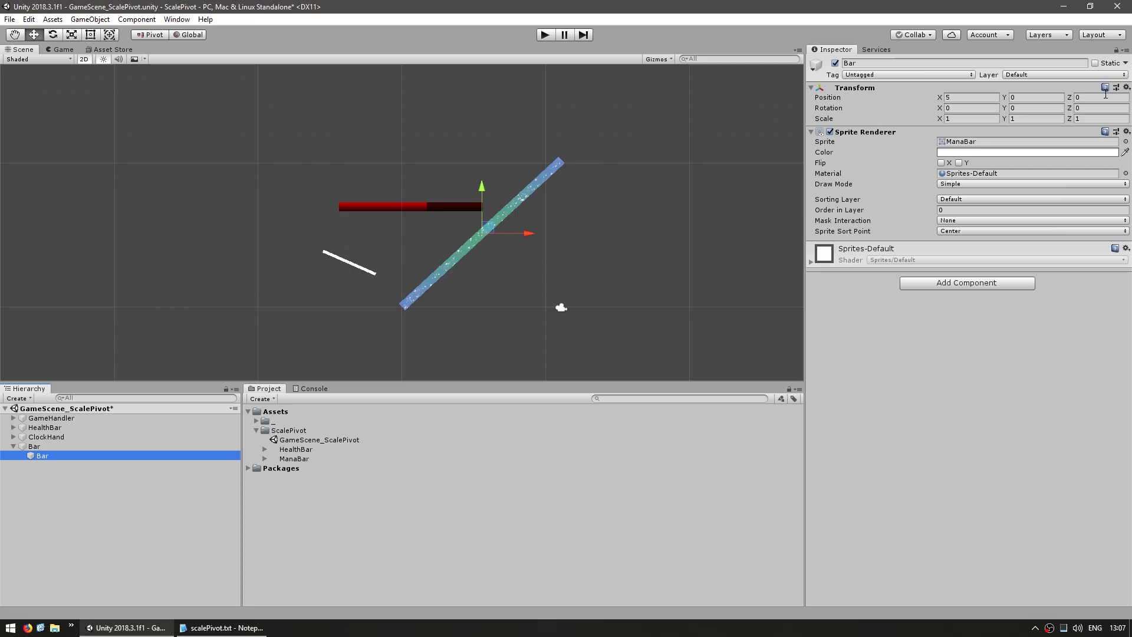
{"action": "left_click", "coordinate": [35, 446]}
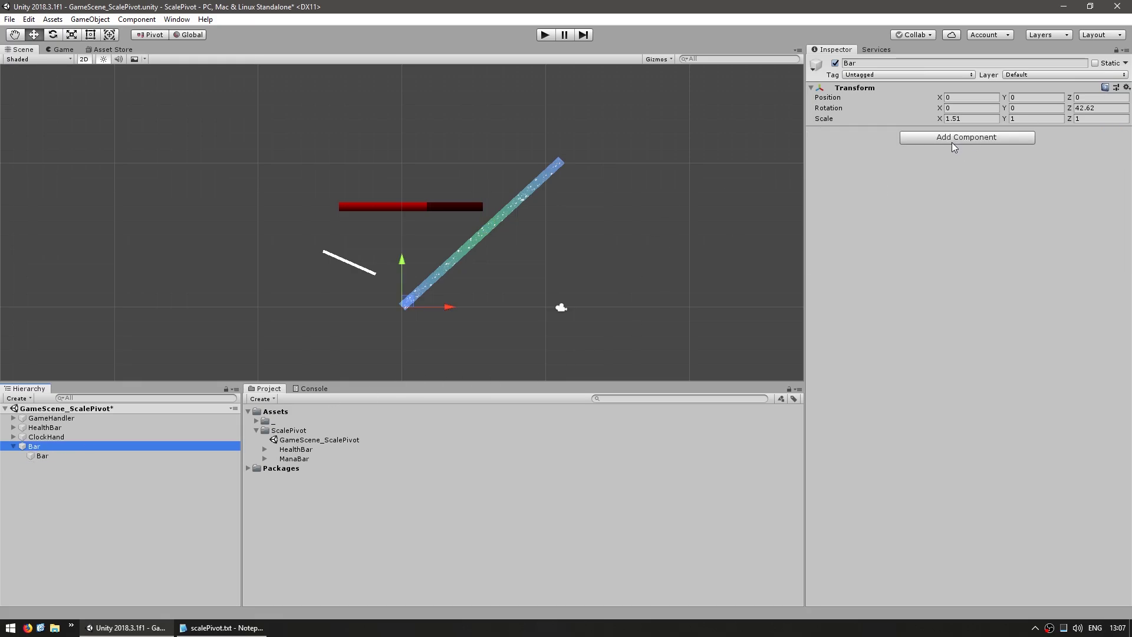
{"action": "left_click", "coordinate": [43, 457]}
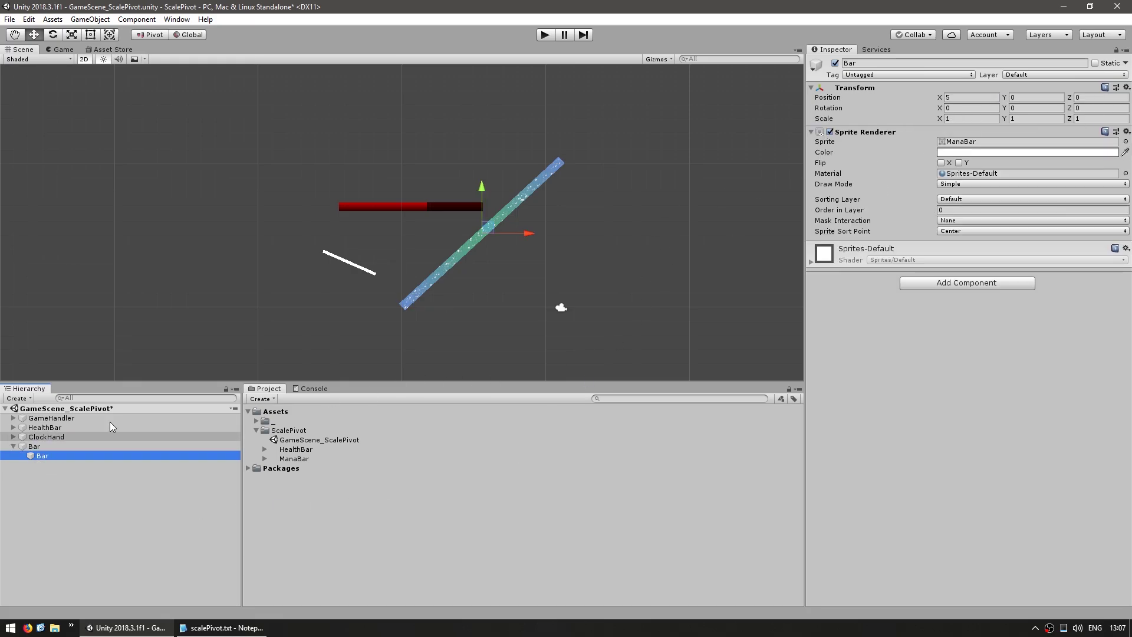